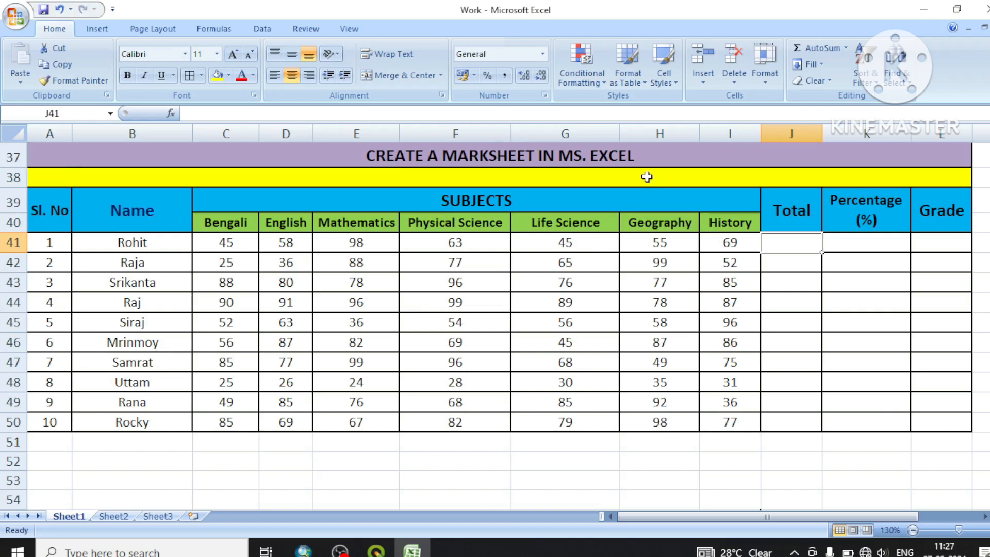
Sum the subject marks in C41:I41 into the Total cell J41 with AutoSum
left_click(814, 288)
left_click(800, 244)
left_click_drag(222, 243, 802, 241)
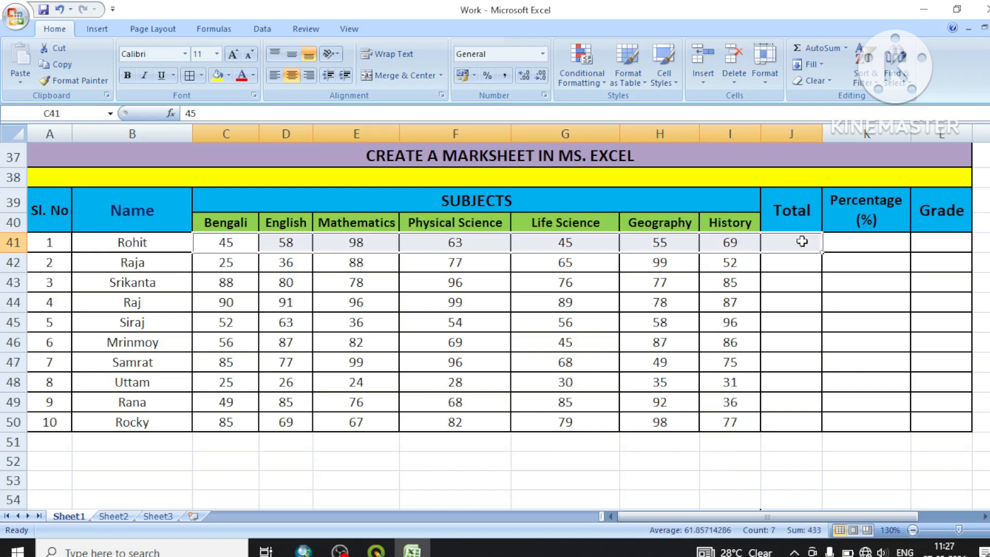
left_click(820, 48)
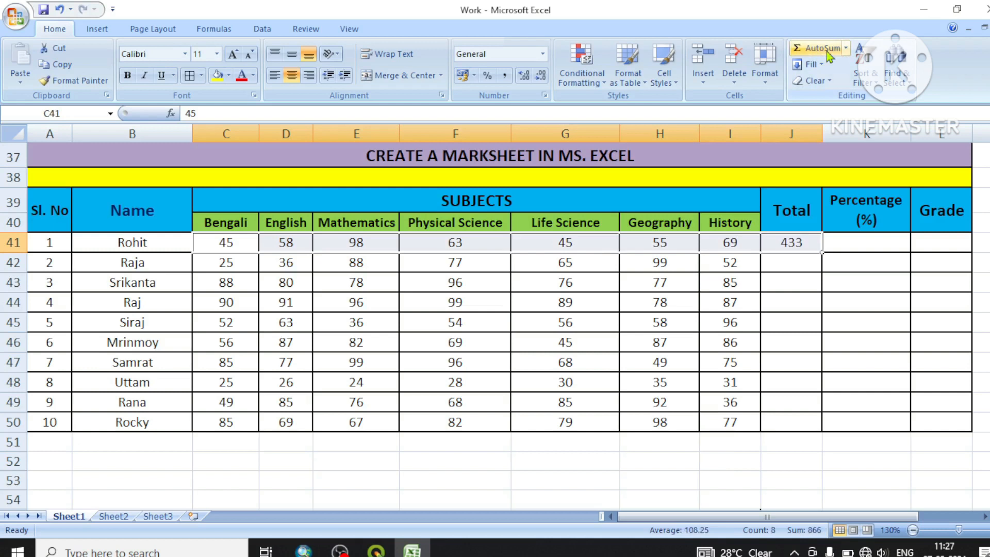
Fill the J41 total down to J50, and clear the totals in J41:J50
left_click(804, 242)
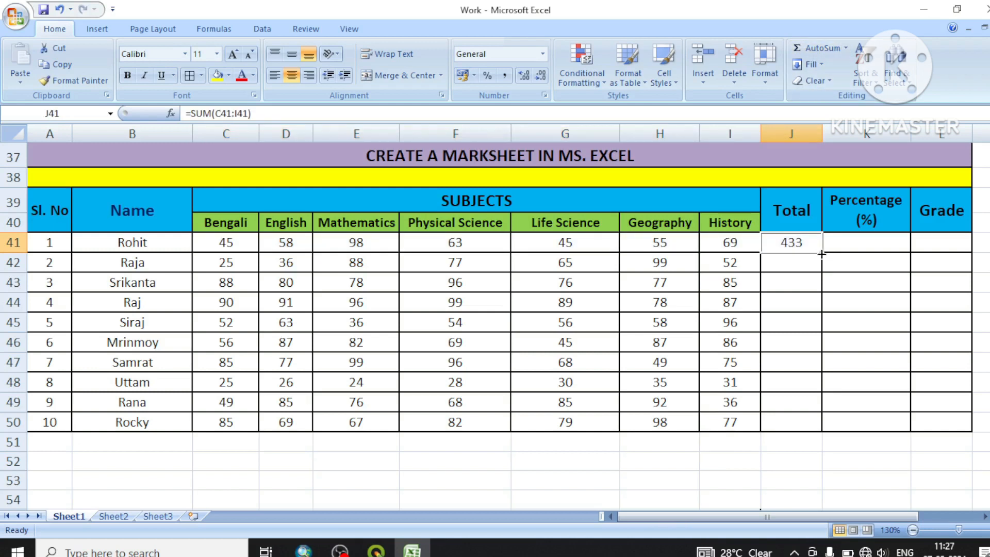
left_click_drag(821, 252, 821, 424)
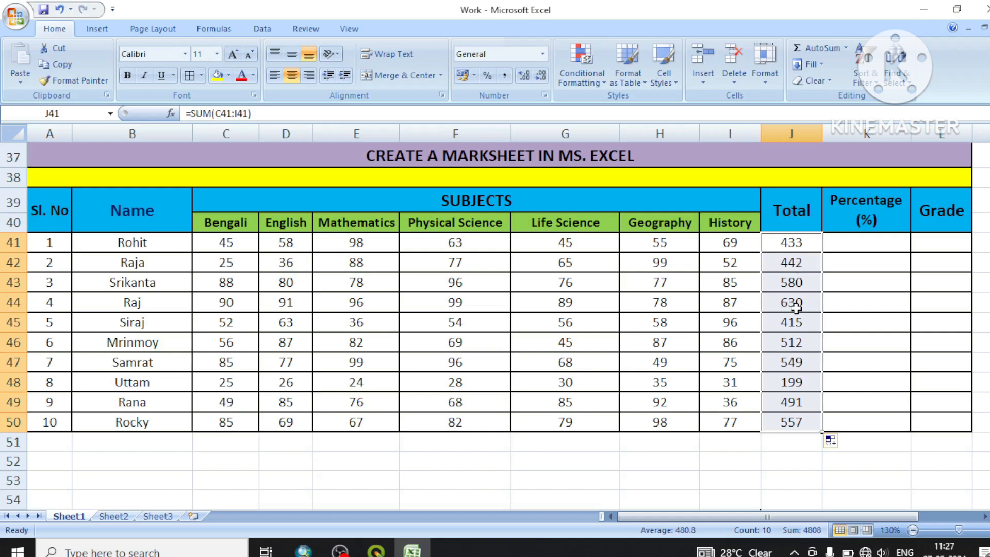
key("Delete")
Enter =SUM(C41:I41) in the Total cell J41 and fill the formula down to J50
left_click(797, 237)
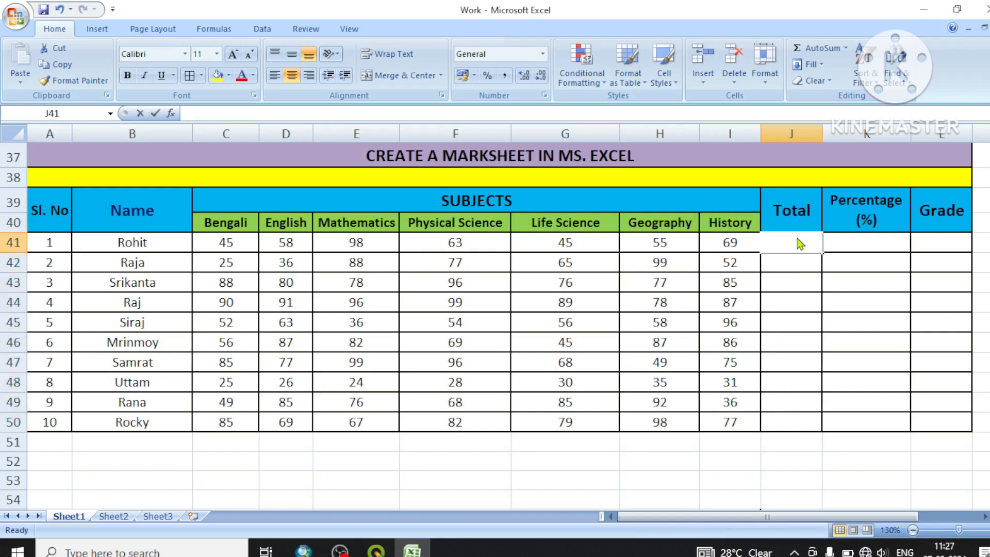
type("=")
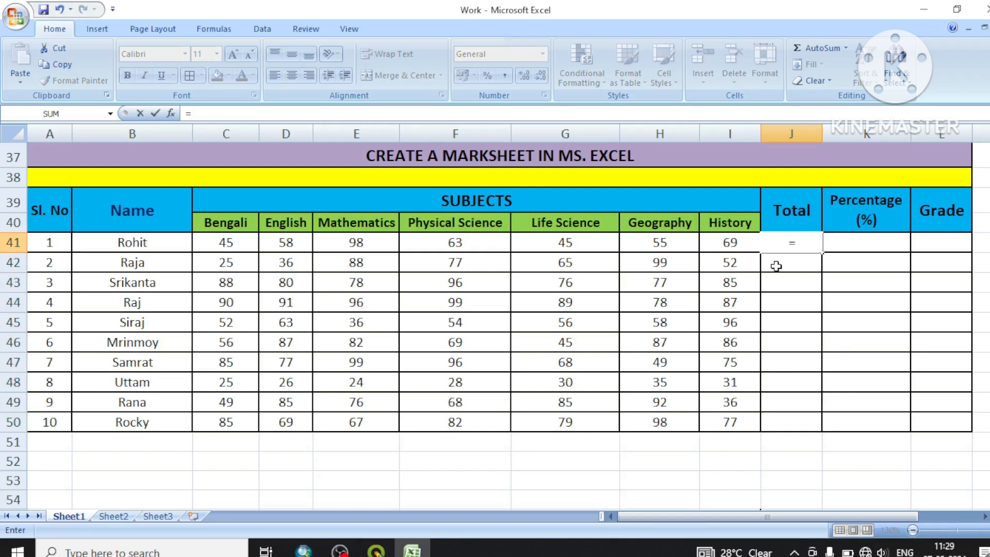
type("SUM")
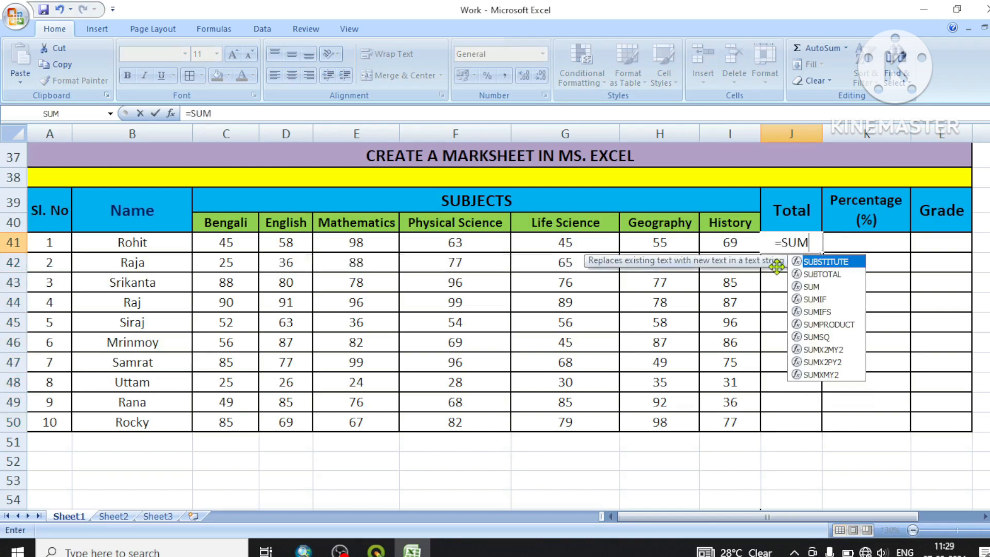
type("(")
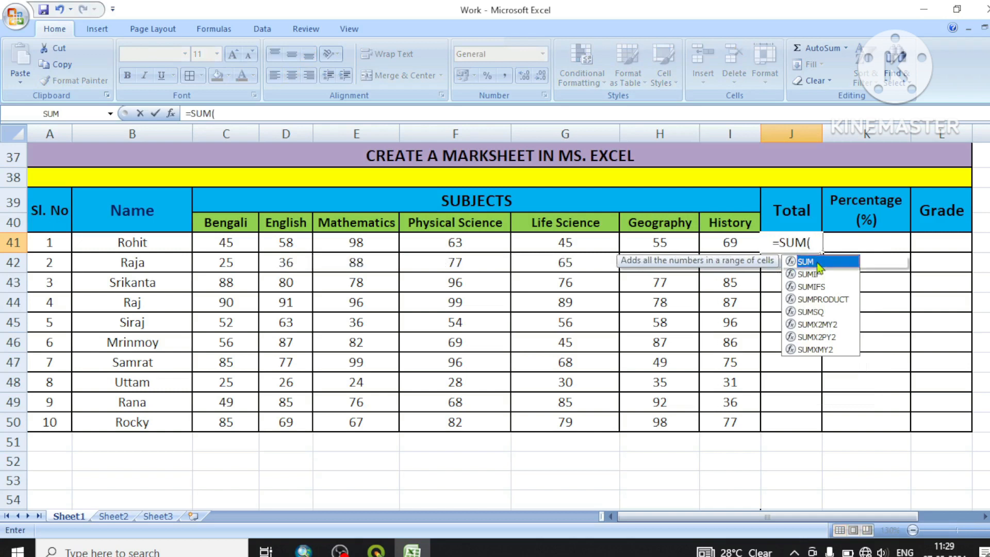
left_click_drag(230, 243, 722, 242)
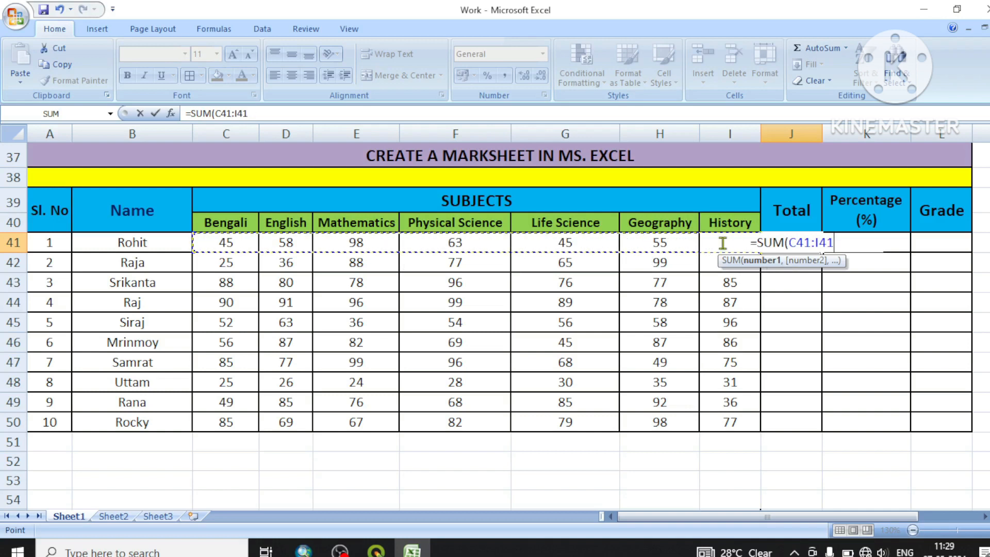
type(")")
key("Return")
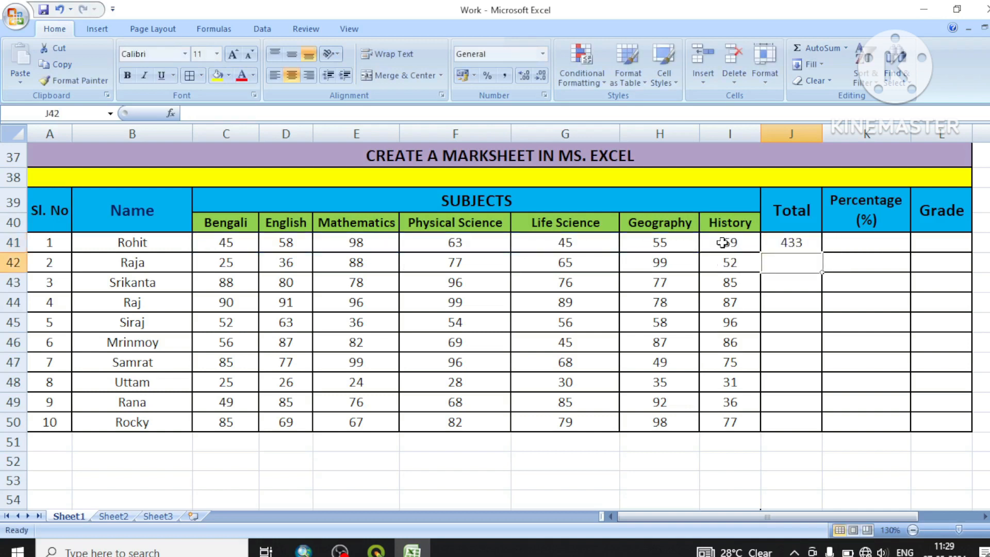
left_click(807, 241)
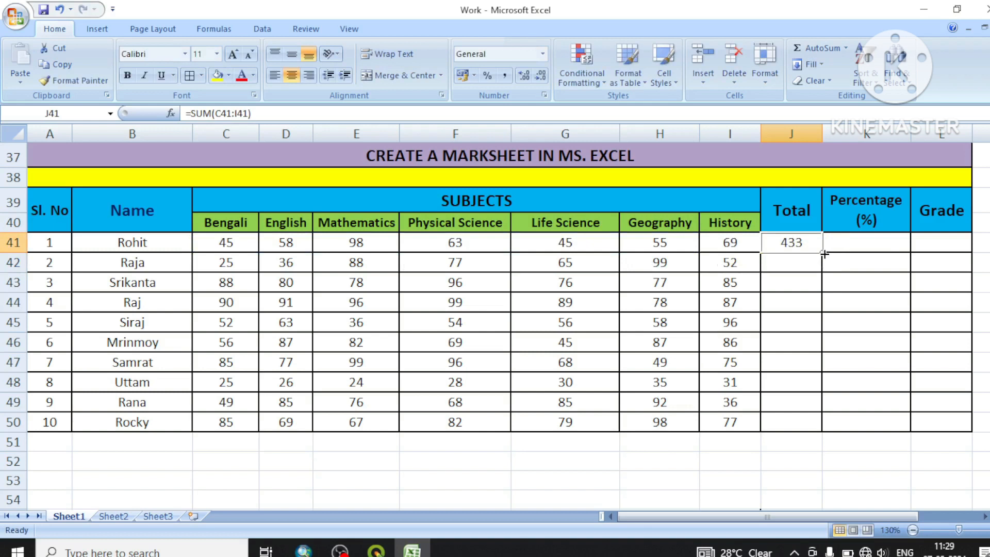
left_click_drag(824, 253, 828, 424)
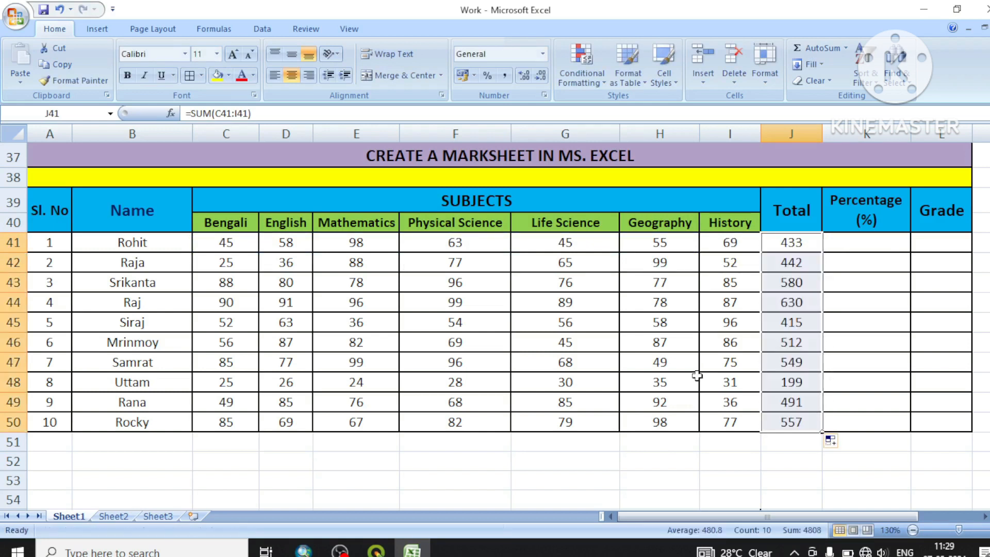
left_click(792, 459)
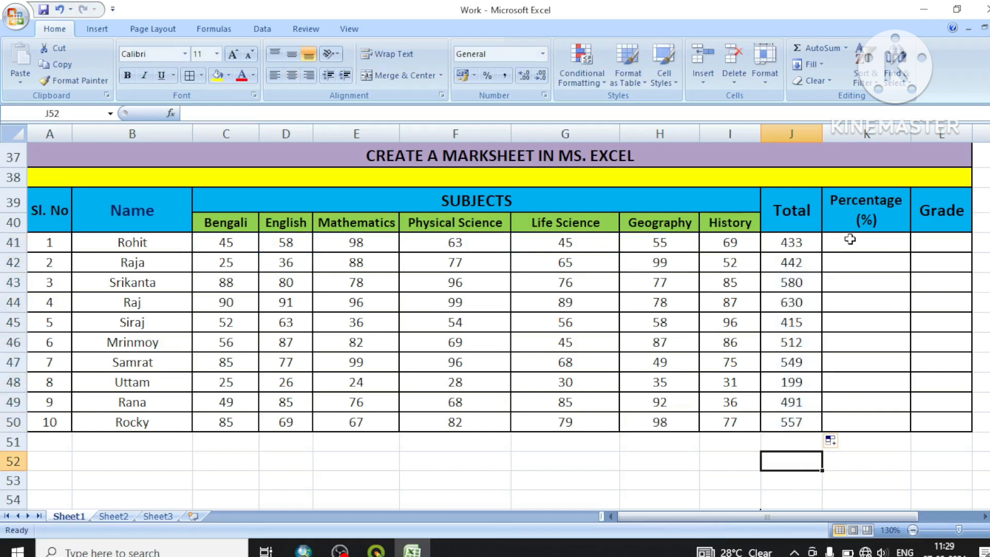
Enter =J41/700*100 in the Percentage cell K41 and fill the formula down to K50
left_click(848, 245)
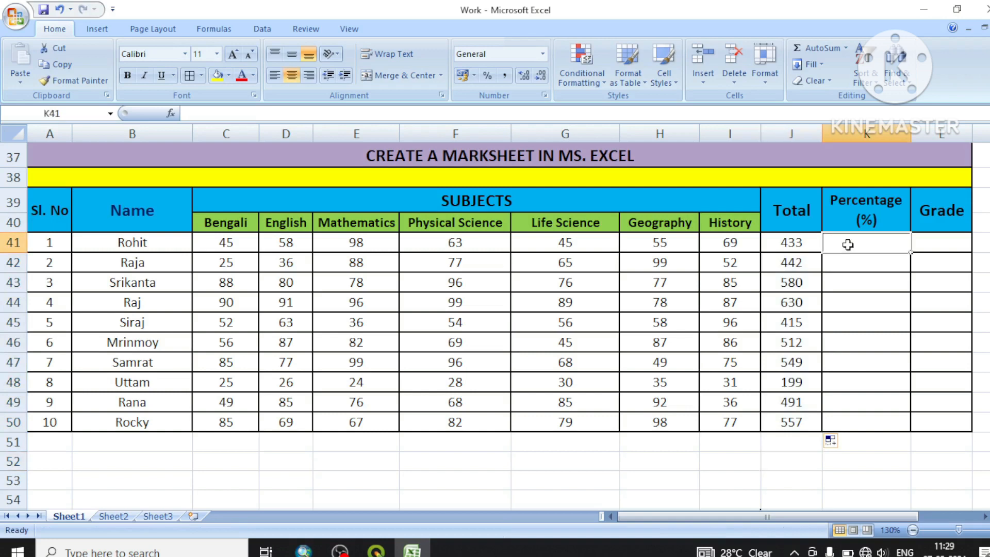
type("=")
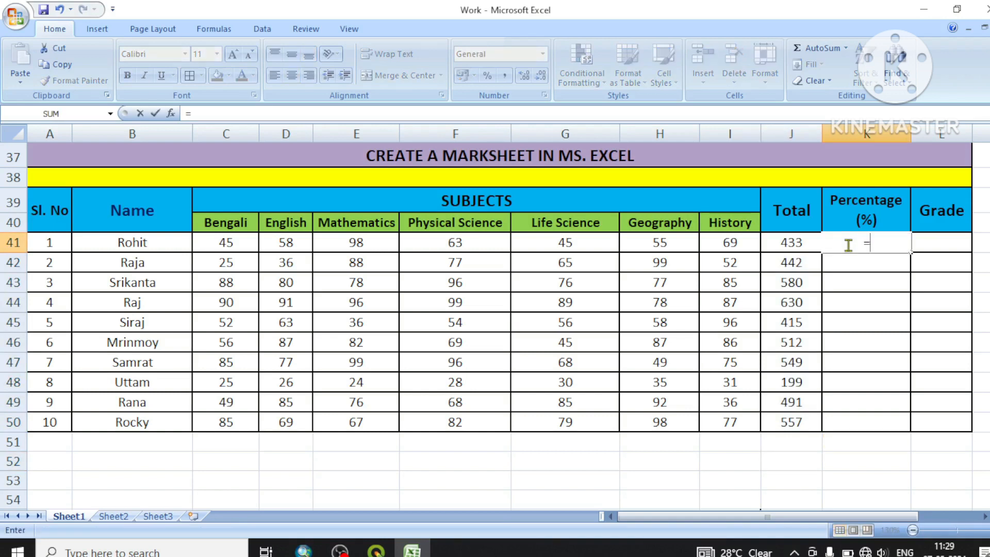
left_click(788, 244)
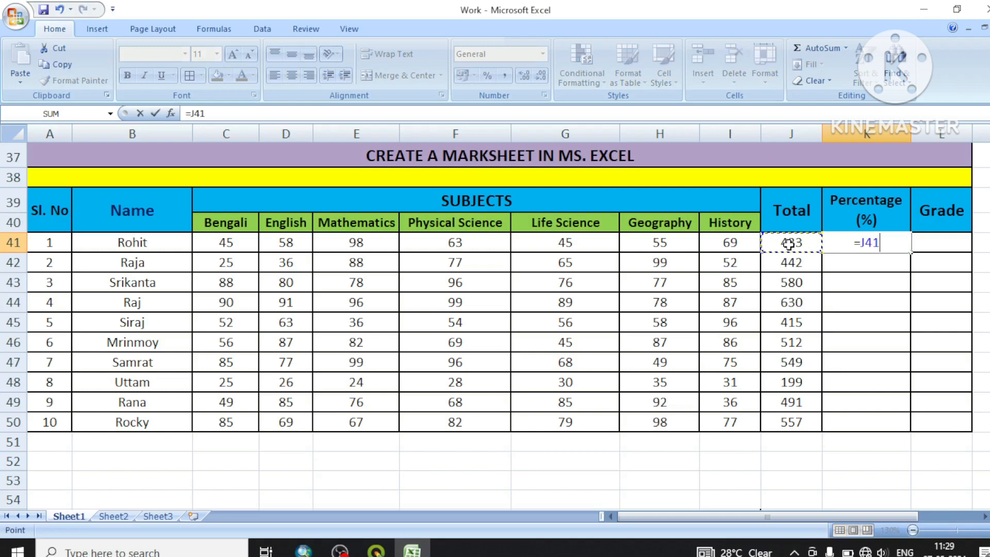
type("/")
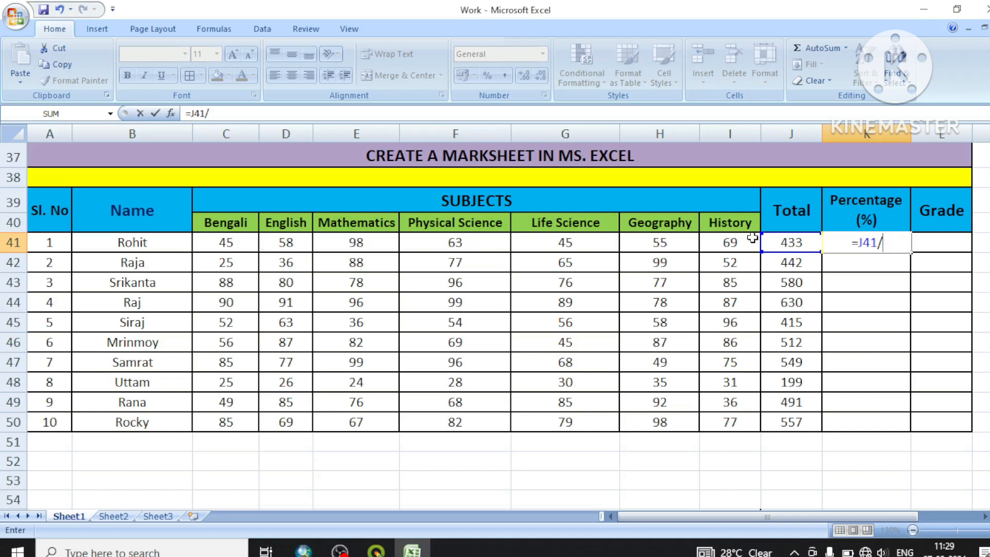
type("700")
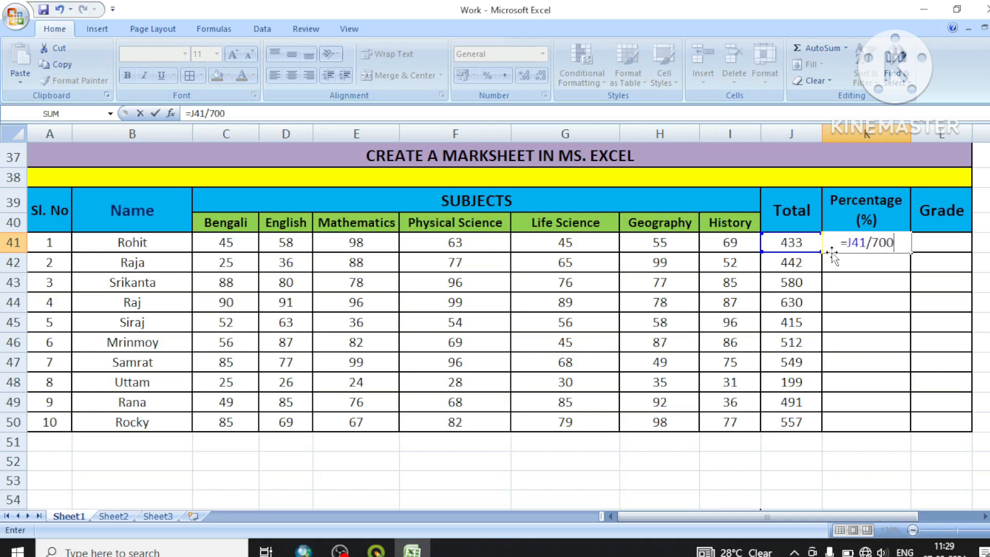
type("*100")
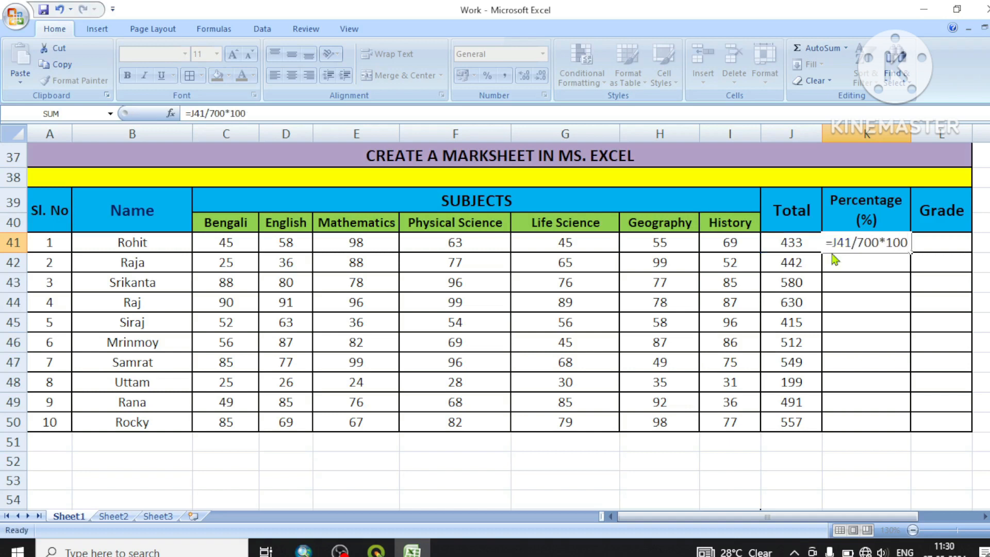
key("Return")
left_click(881, 247)
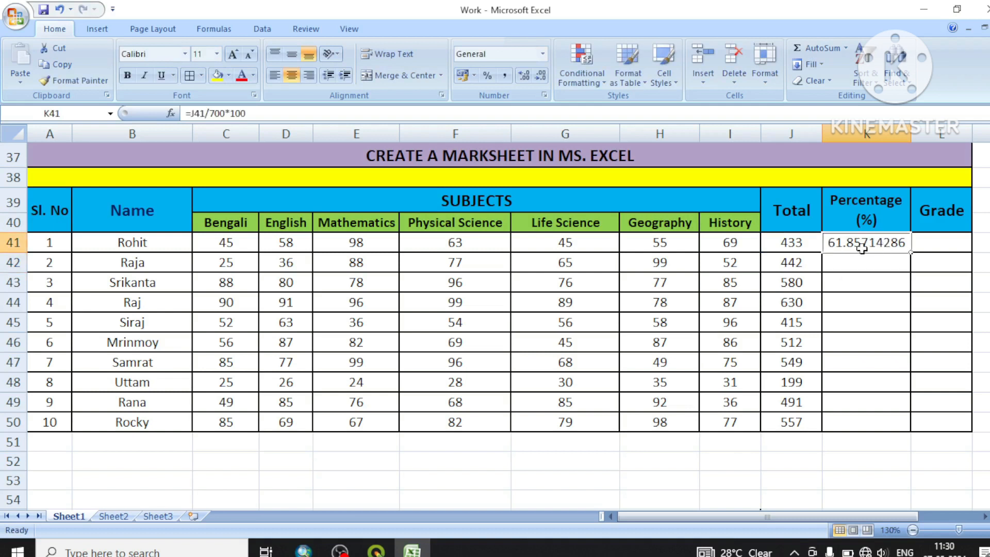
left_click_drag(911, 253, 917, 436)
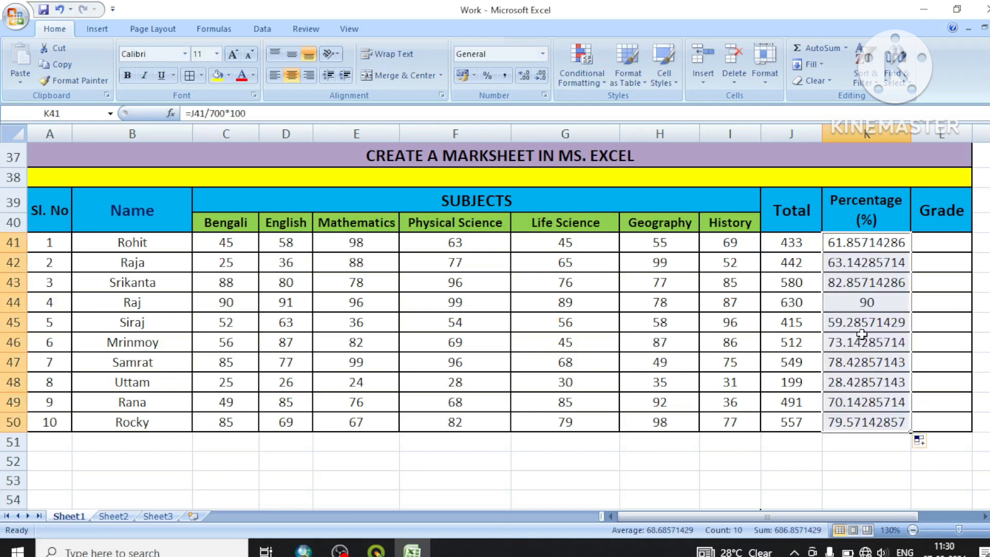
Format the percentages in K41:K50 with the Number category and 2 decimal places
right_click(864, 312)
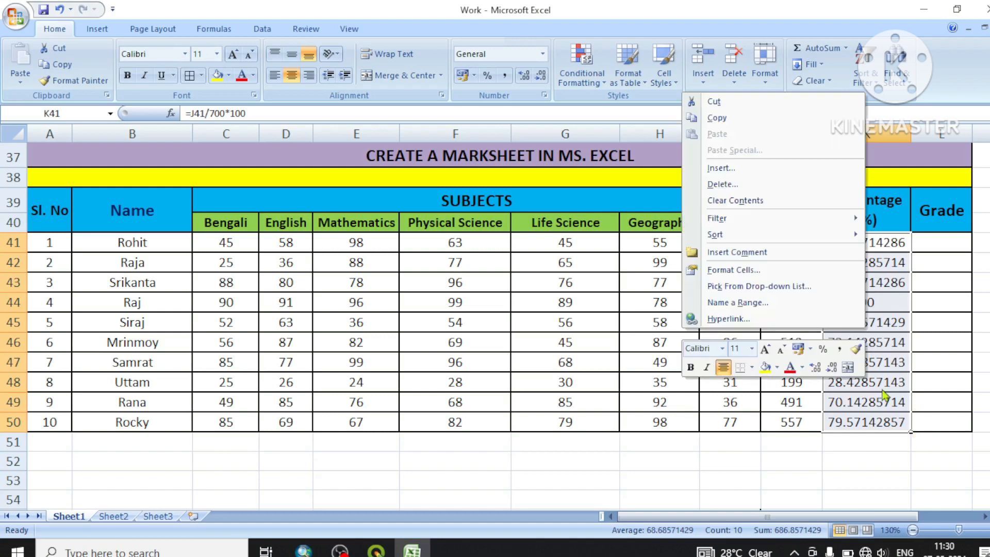
key("Escape")
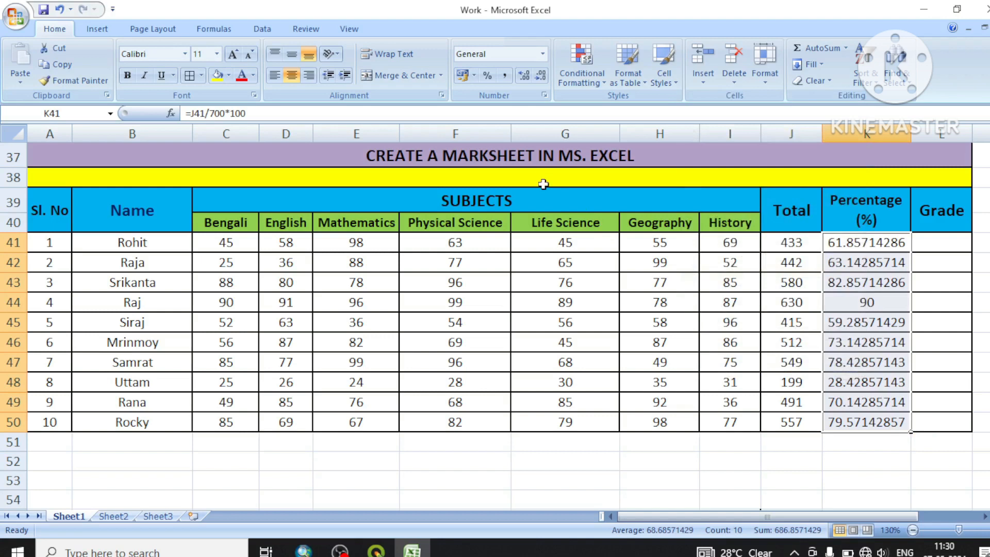
key("ctrl+1")
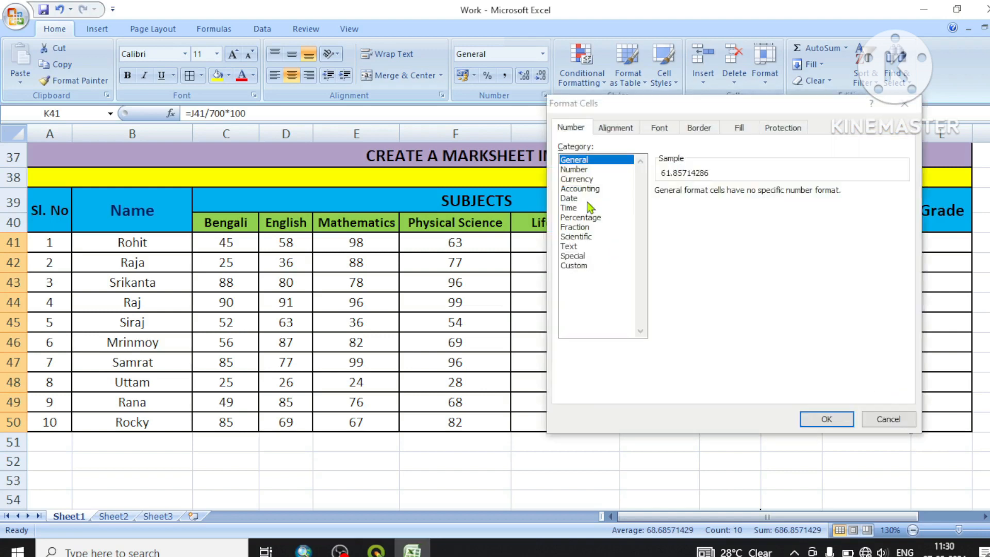
left_click(584, 265)
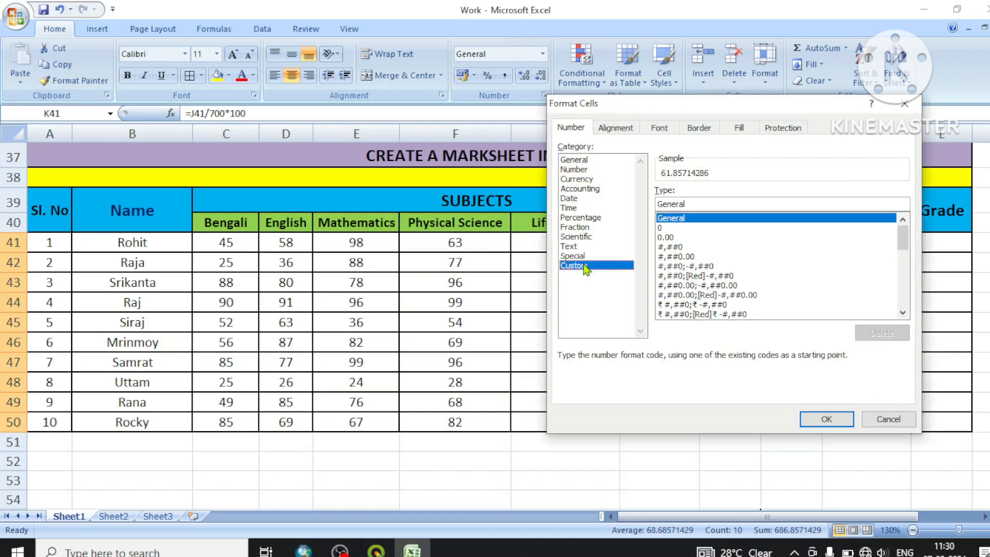
left_click(579, 170)
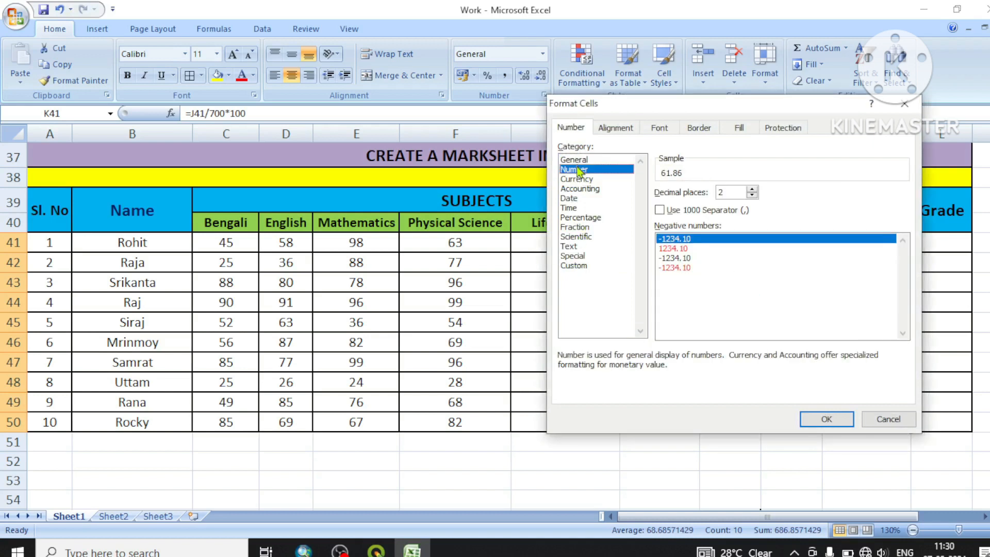
left_click(825, 422)
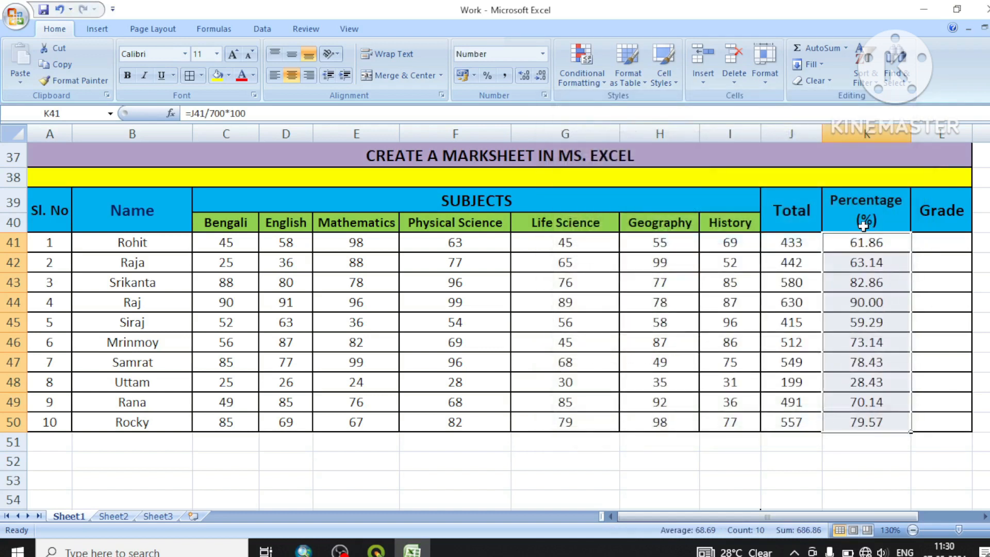
left_click(858, 462)
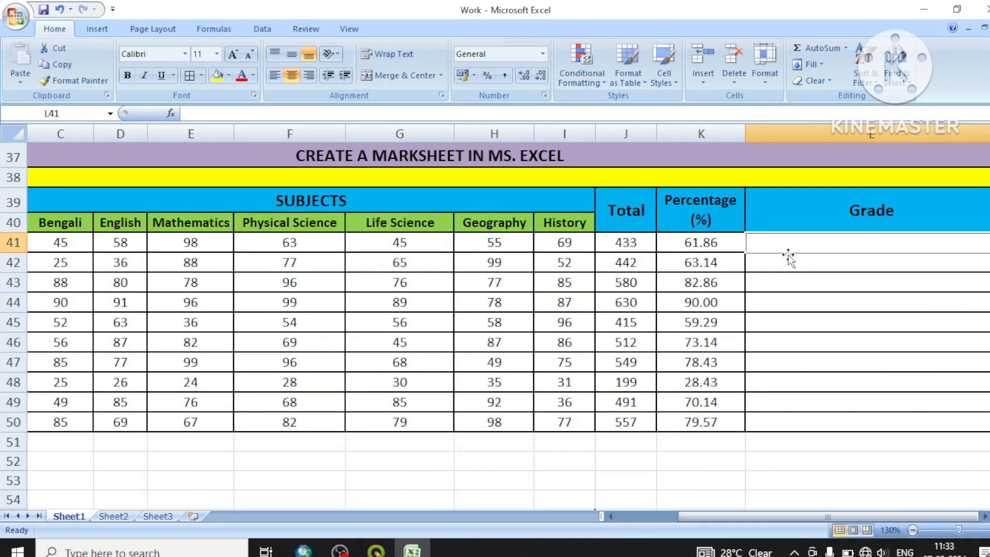
Begin the Grade formula in L41 with =IF(K41>=80,"A+", so percentages of 80 or more earn A+
type("=I")
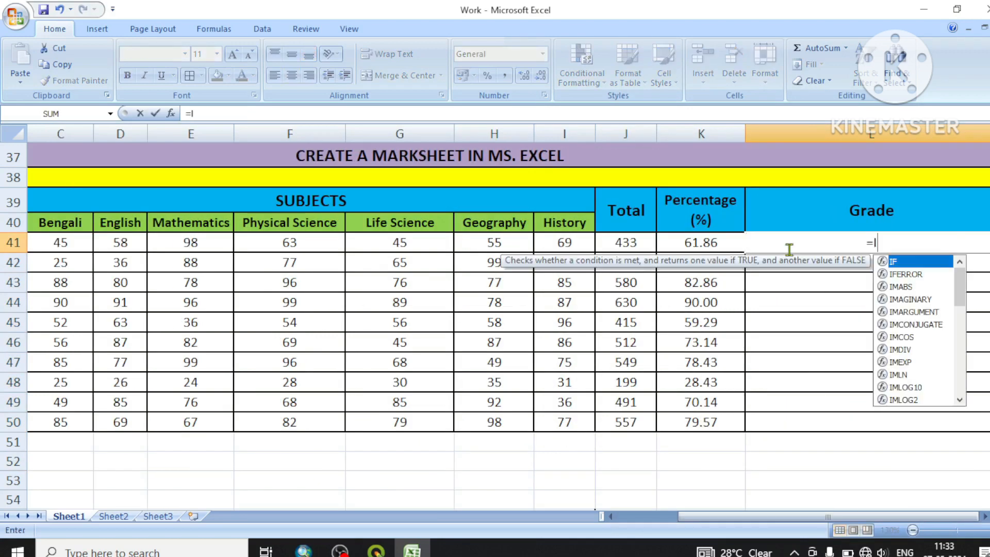
type("F(")
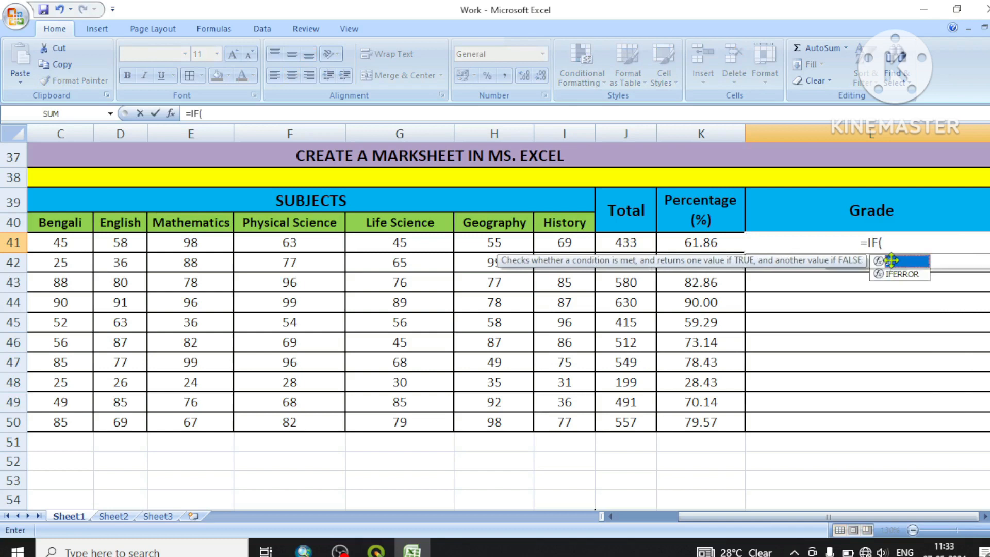
left_click(694, 243)
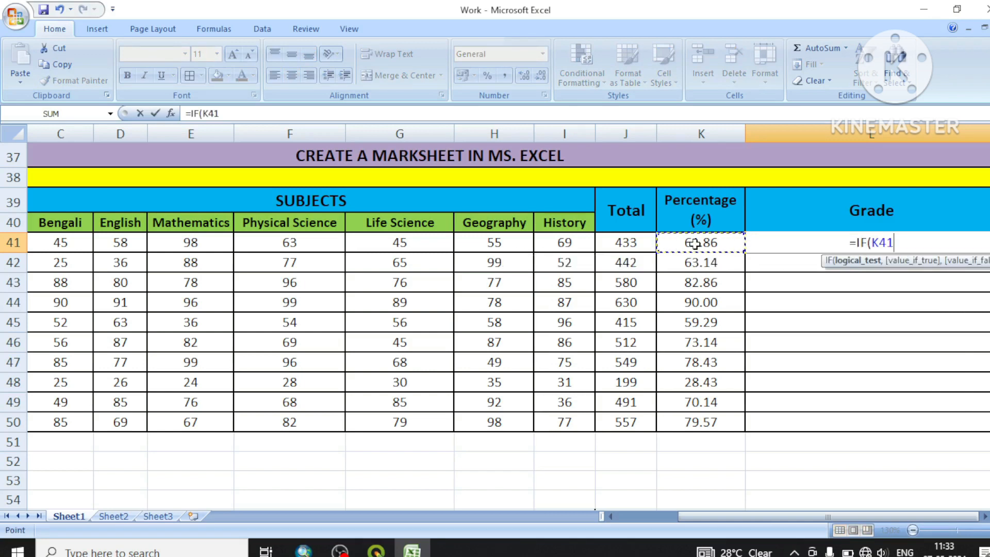
type(">=")
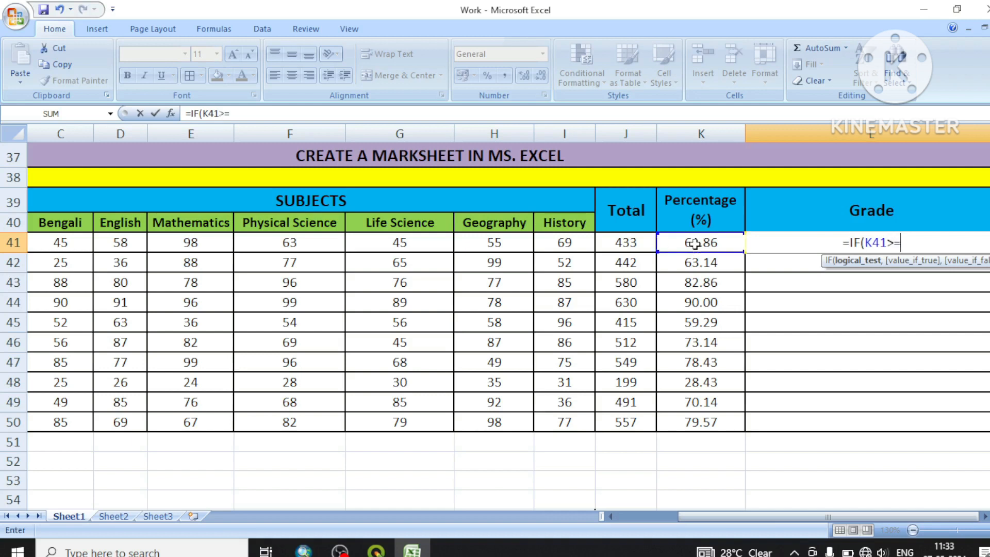
type("80")
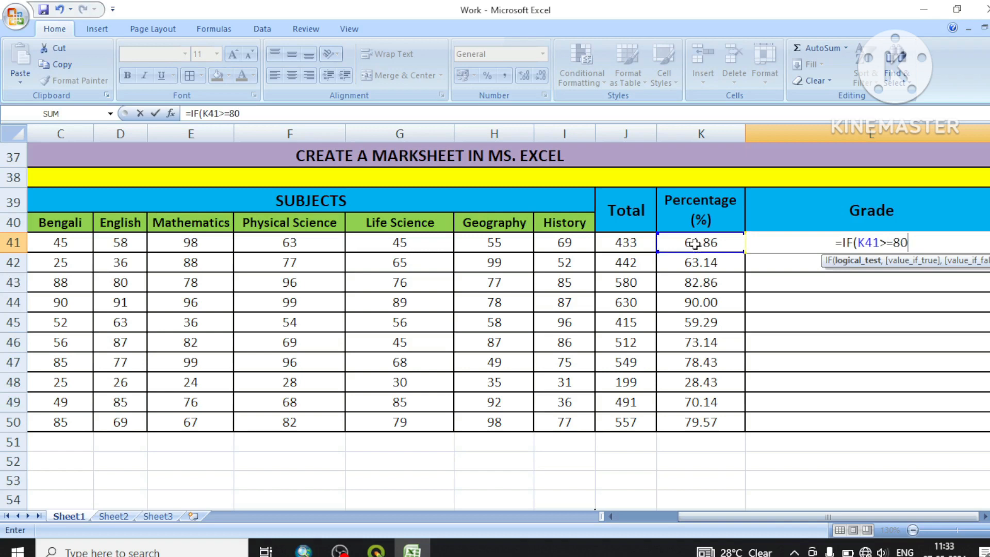
type(",\"")
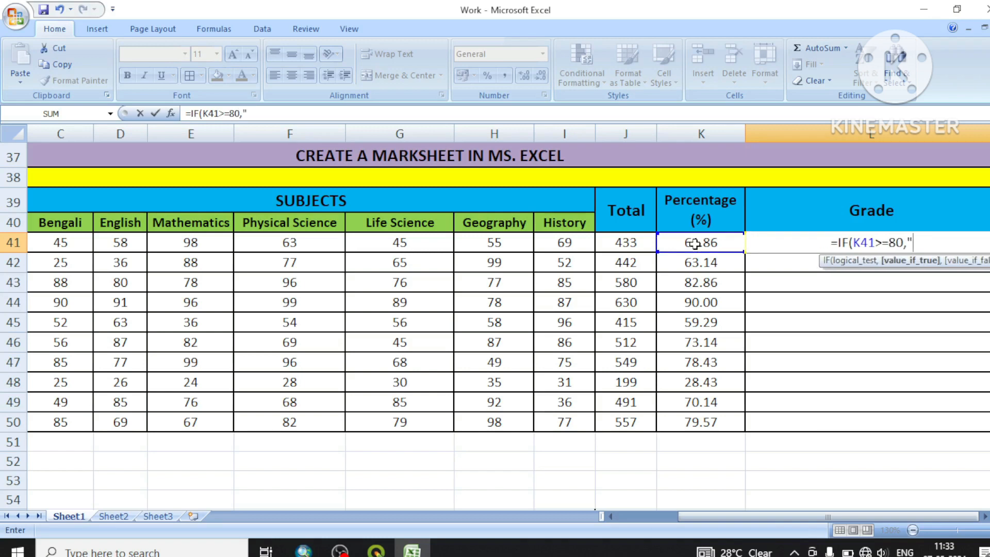
type("A+")
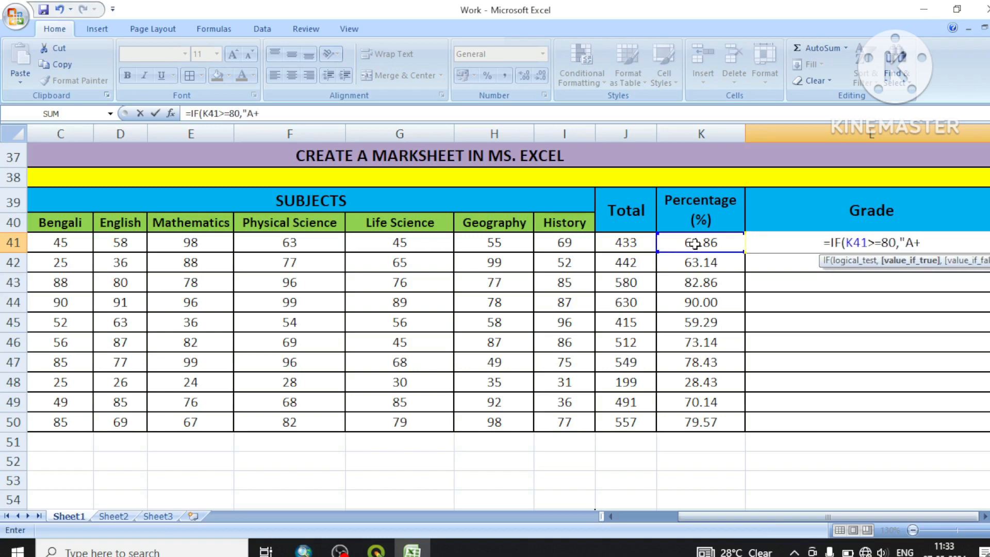
type("\"")
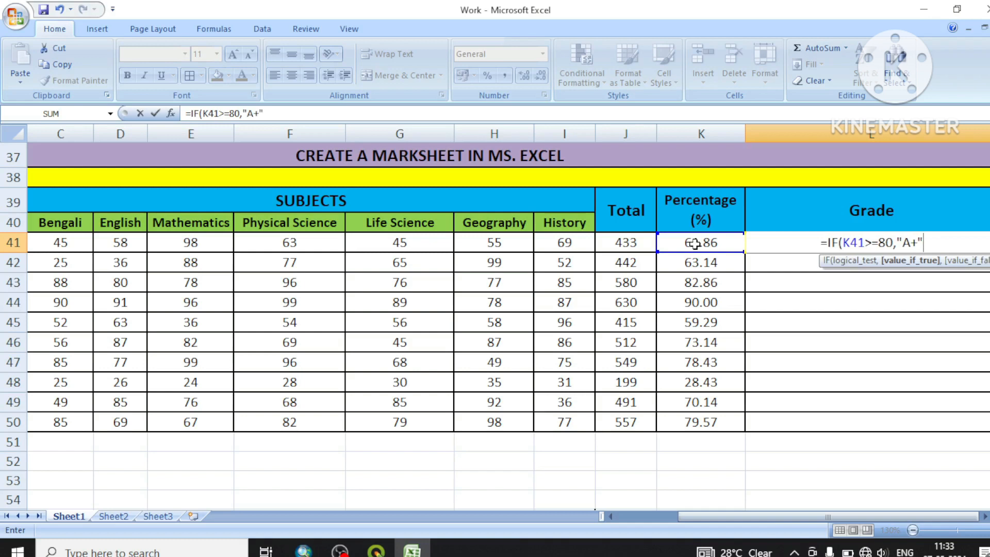
type("'")
key("BackSpace")
type(",")
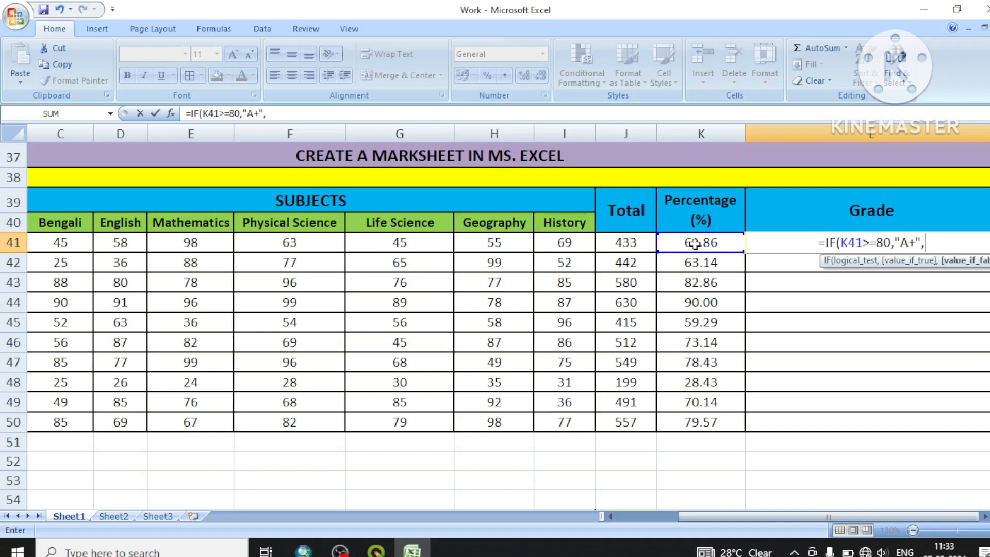
type("IF")
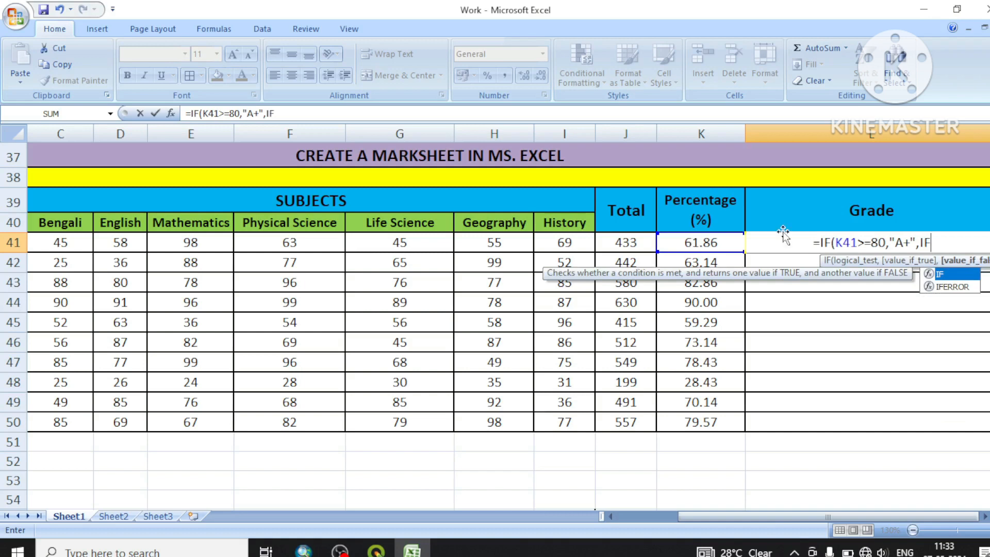
Continue the L41 grade formula with a nested IF(K41>=70,"A", as the value if false
double_click(951, 274)
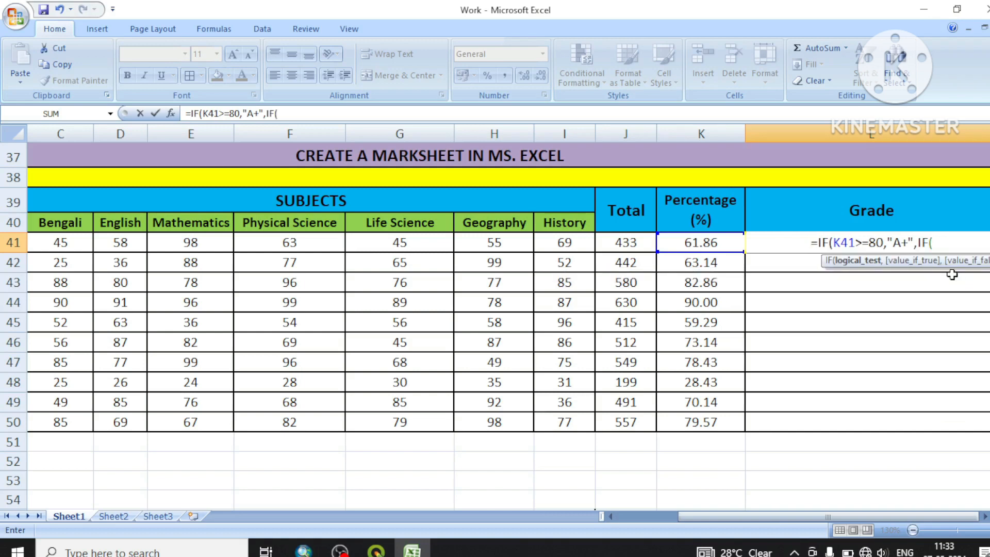
left_click(717, 244)
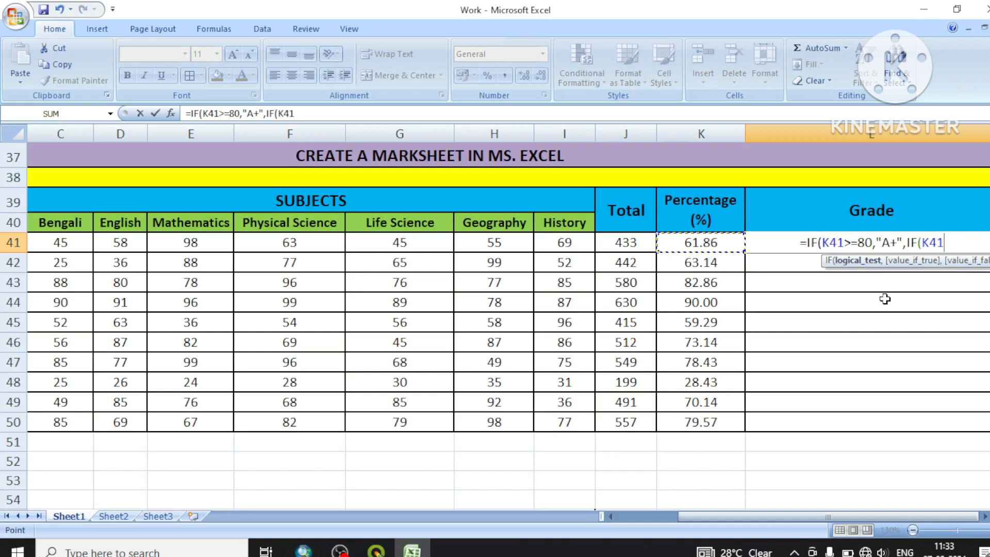
type(">")
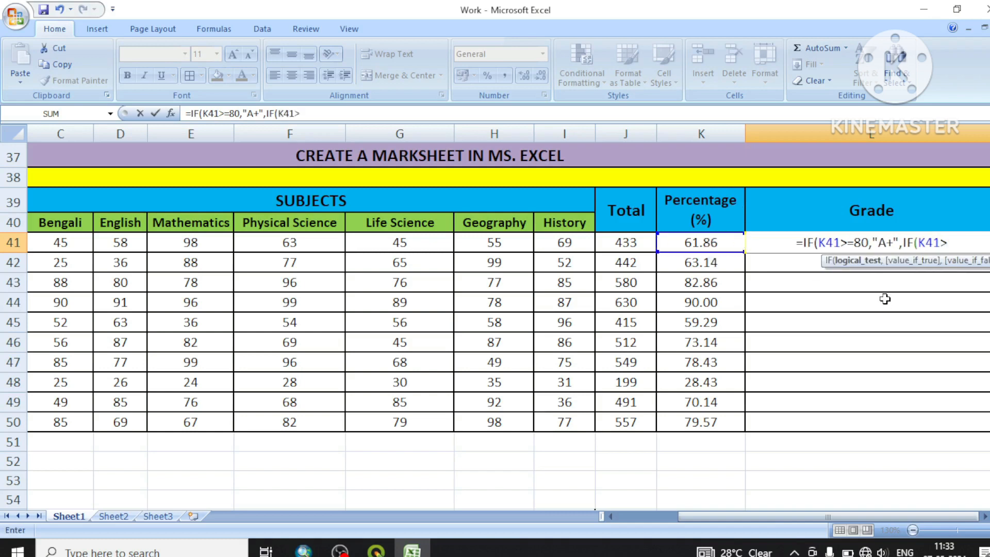
type("=")
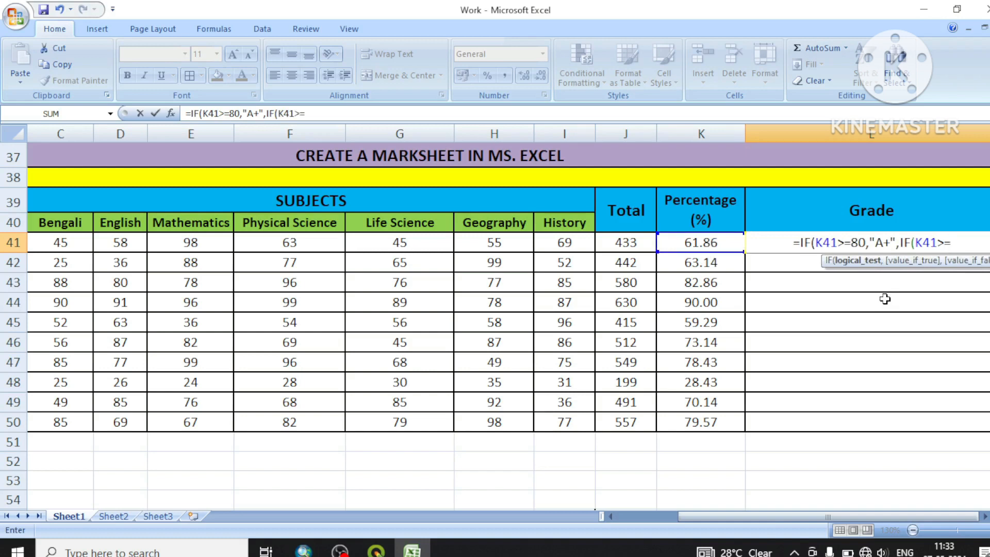
type("70")
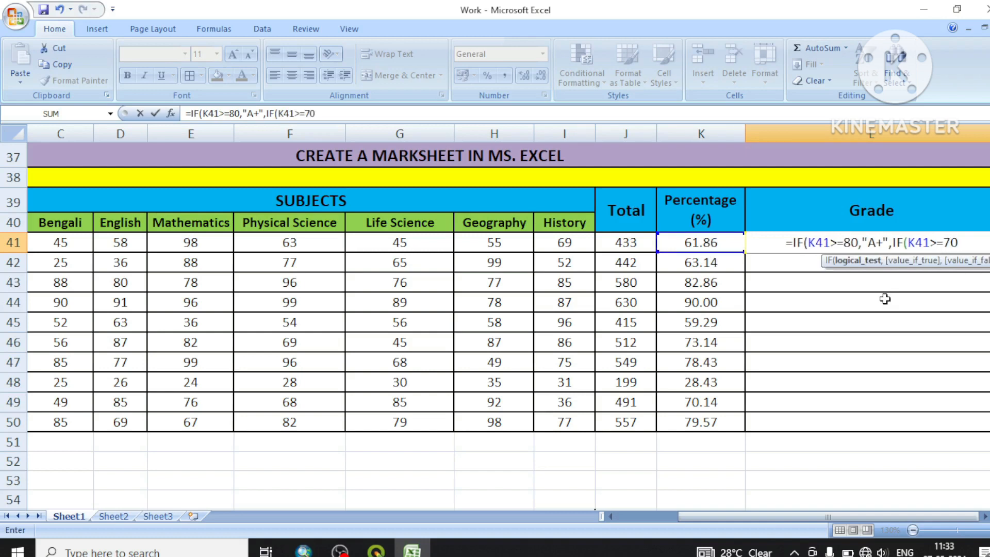
type(",")
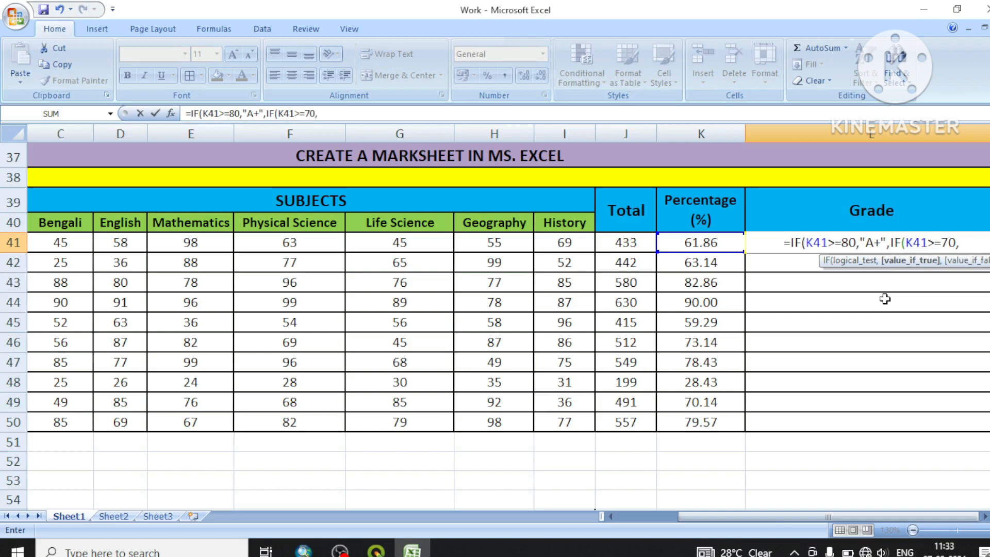
type("\"A")
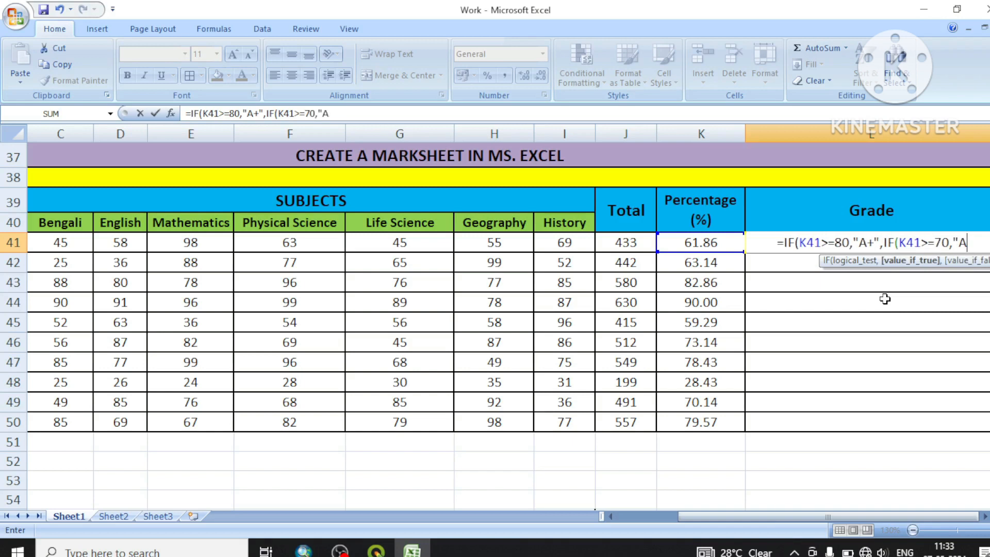
type("\"")
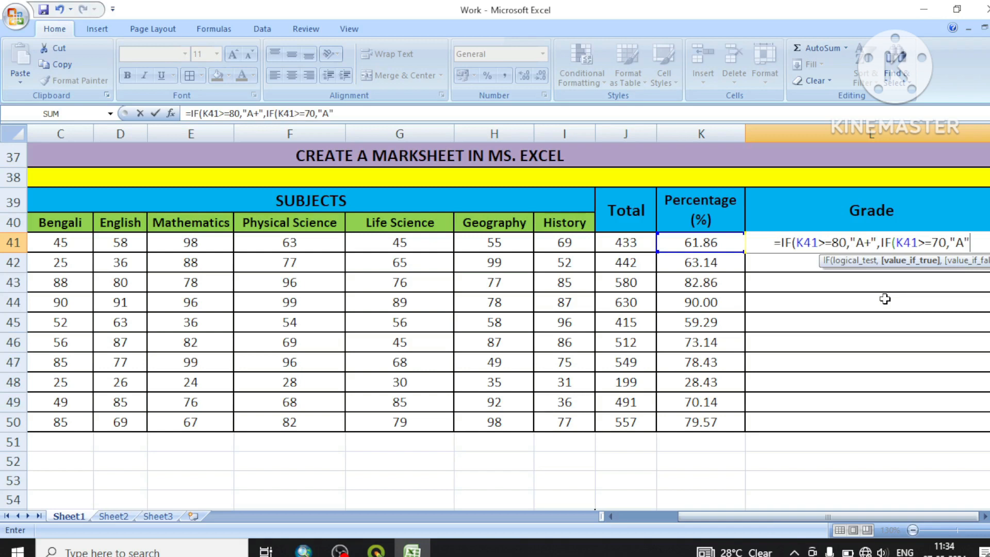
type(",IF")
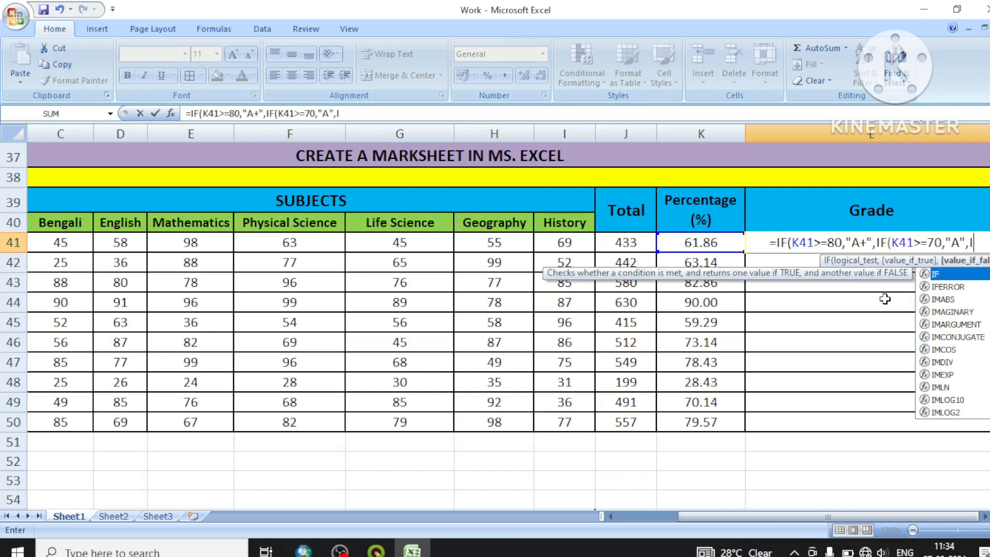
type("(")
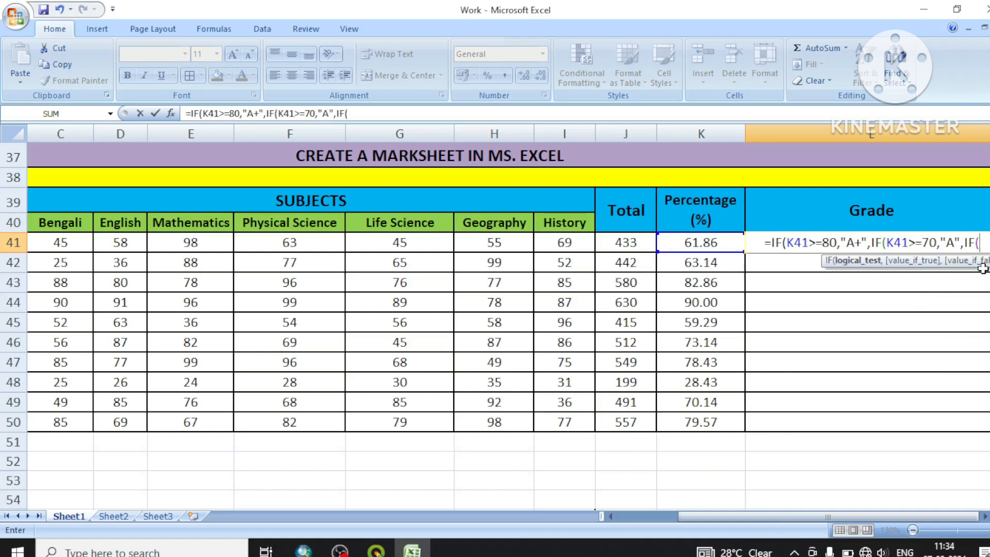
Extend the L41 grade formula with another nested condition, IF(K41>=60,"B",
left_click(717, 246)
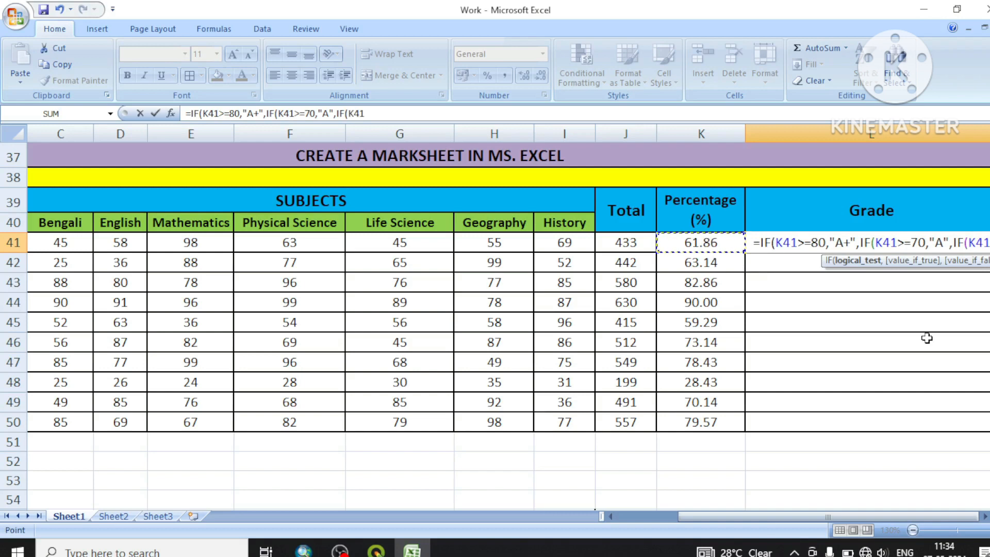
type(">")
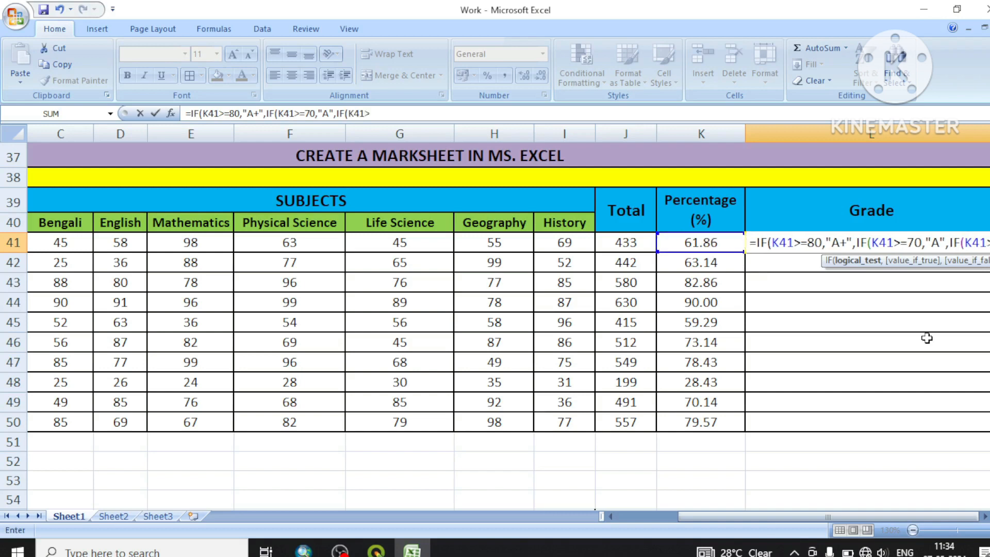
type("=")
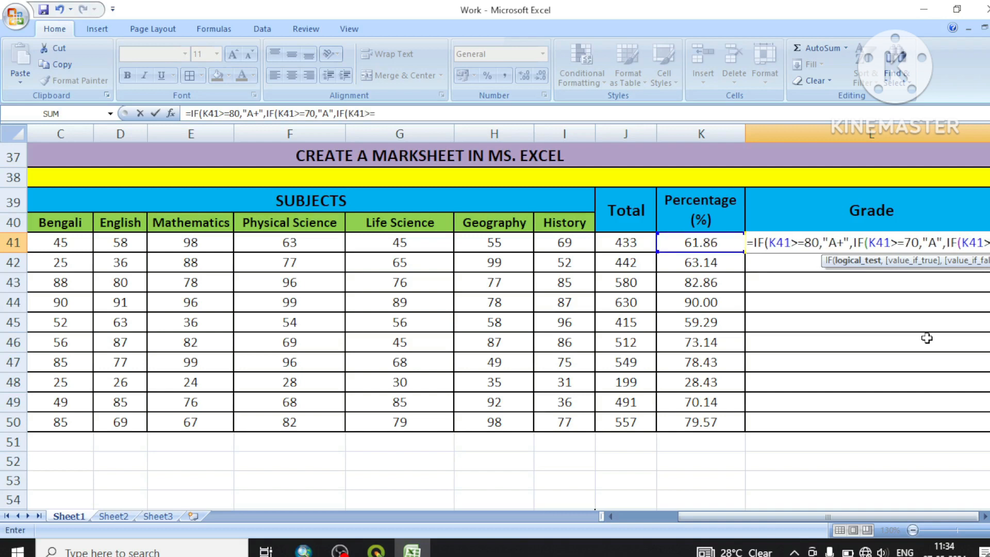
type("60")
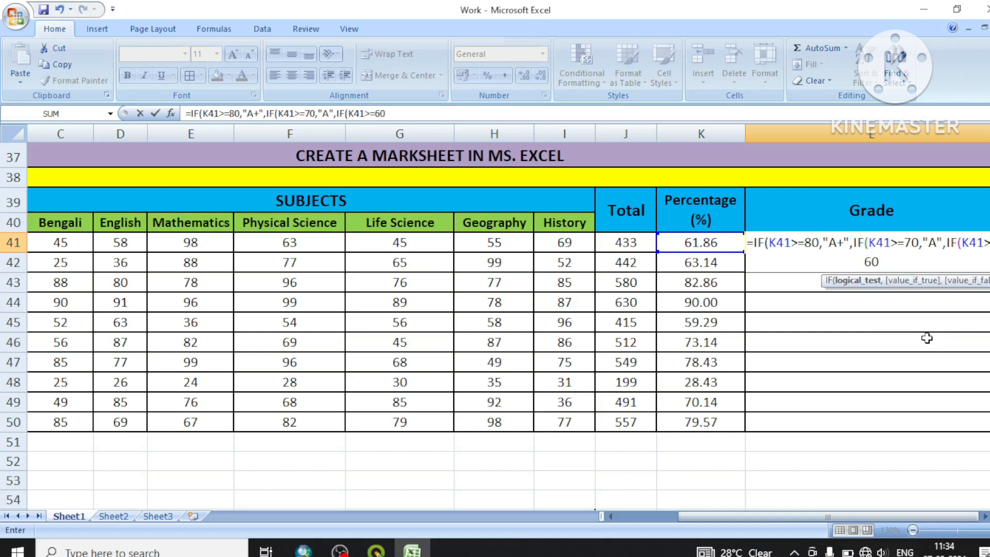
type(",\"")
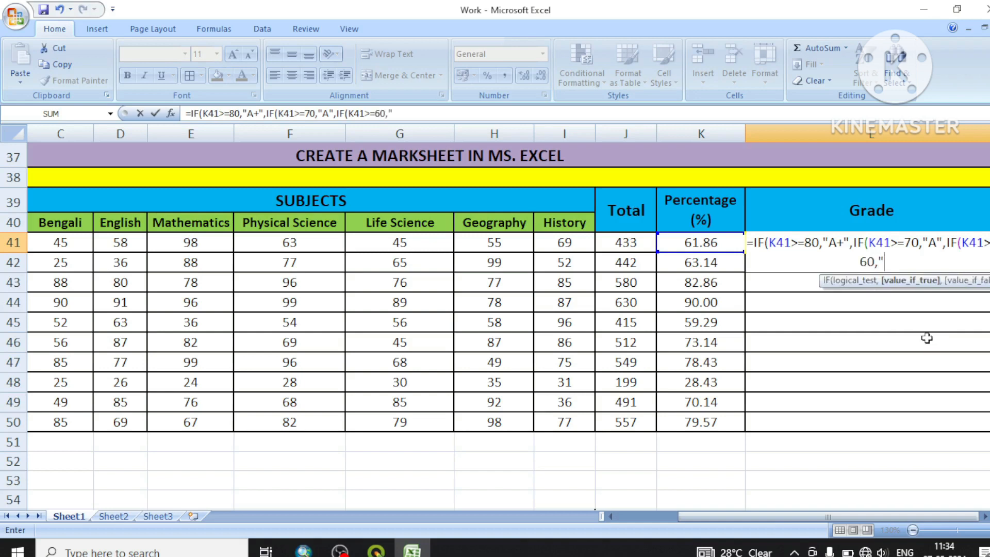
type("B\",IF")
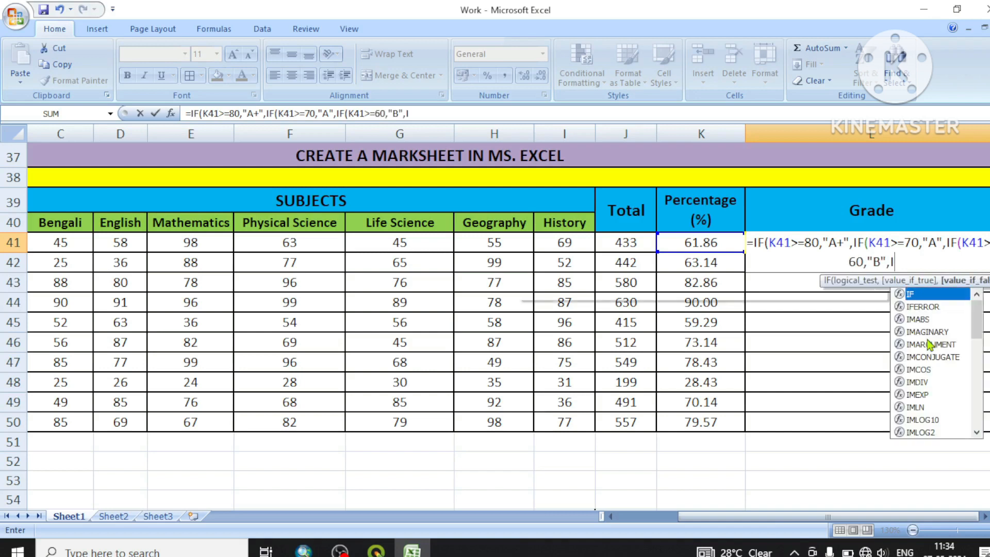
Add the nested condition IF(K41>=50,"C" to the L41 grade formula, dismissing the antivirus licence pop-up
double_click(933, 295)
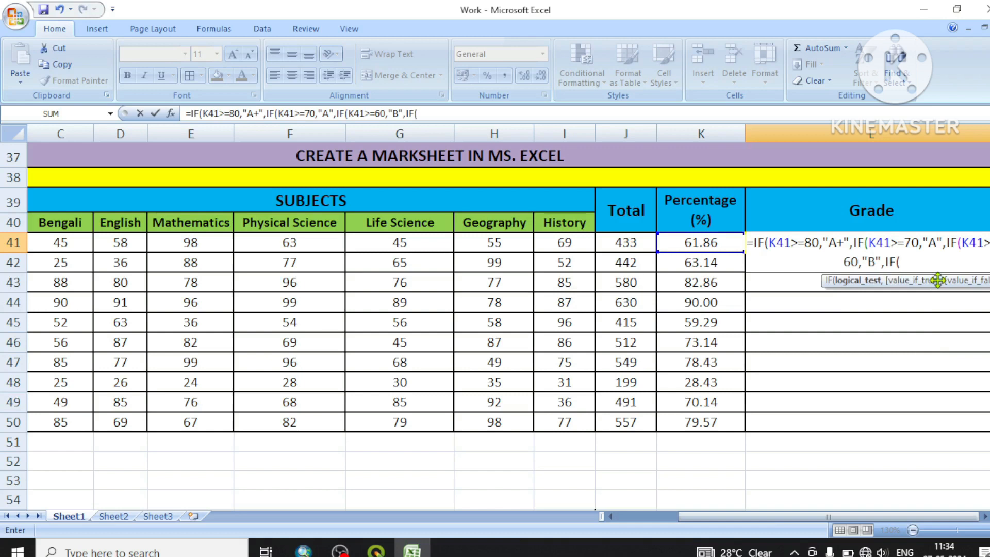
left_click(683, 244)
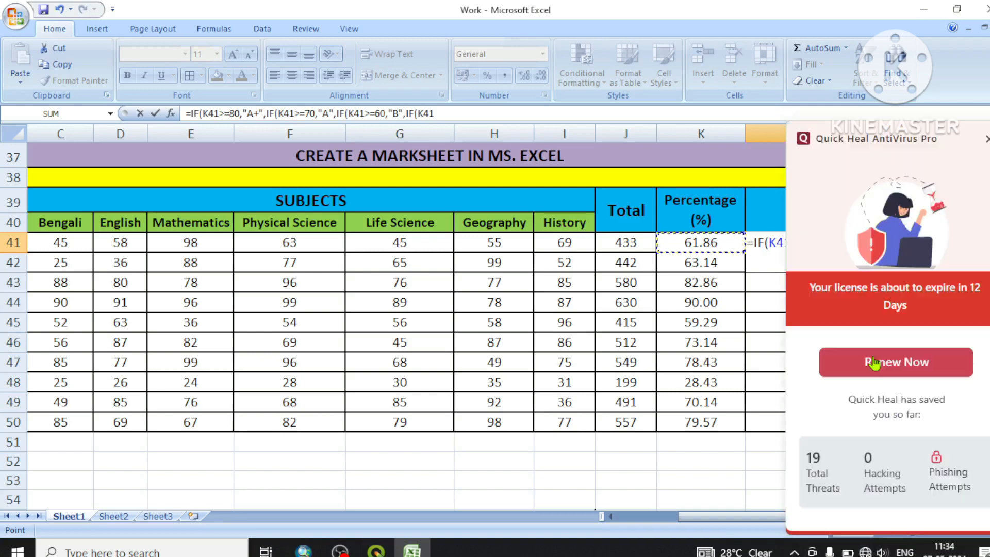
type(">=")
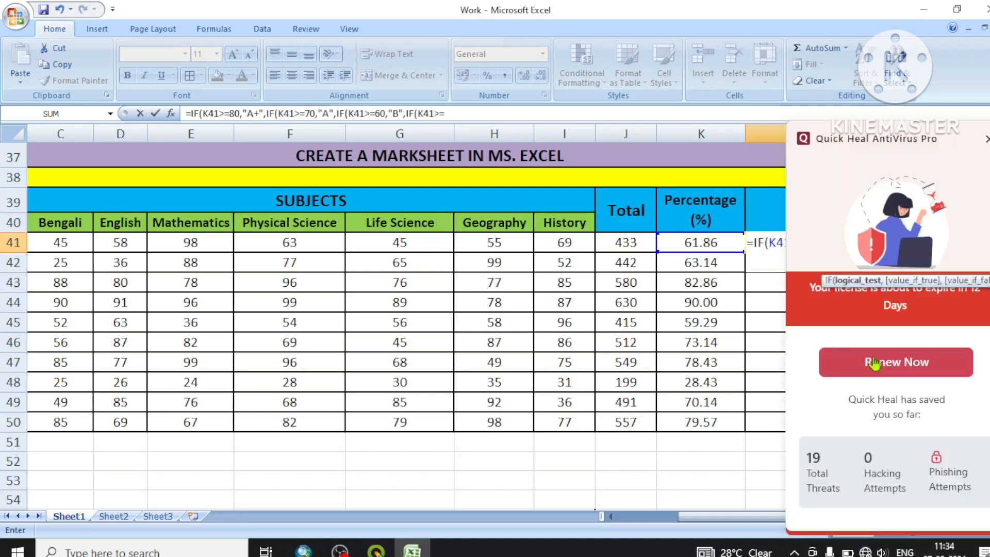
left_click(986, 139)
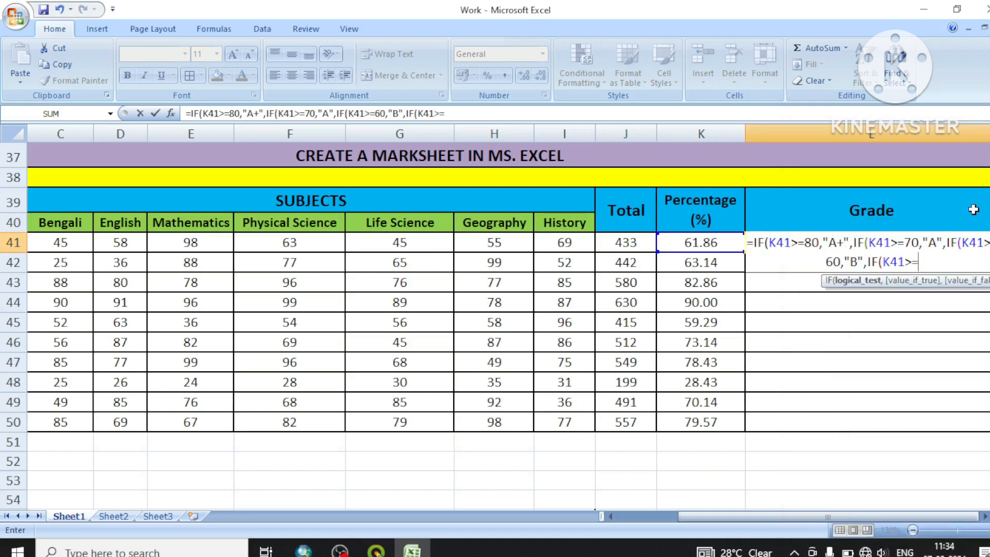
type("50")
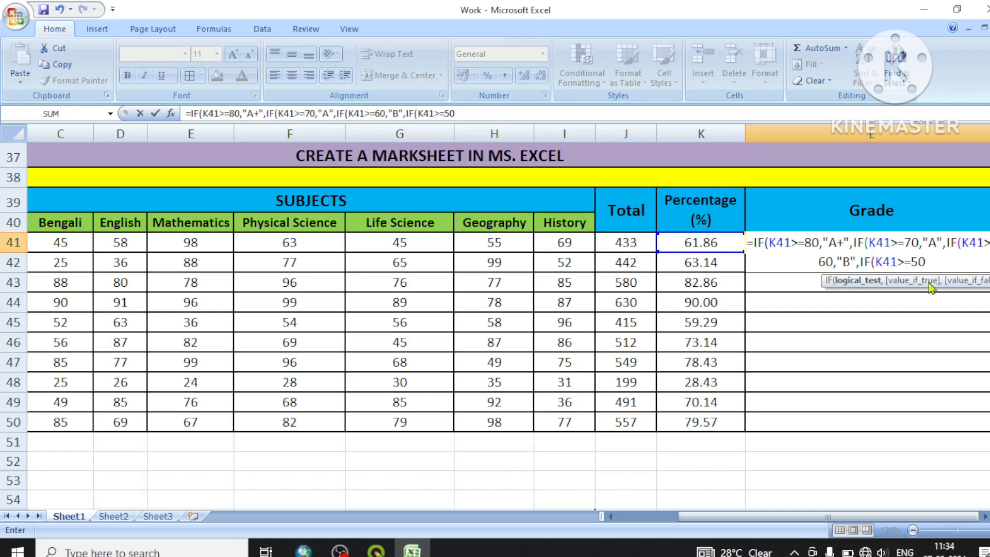
type(",\"C")
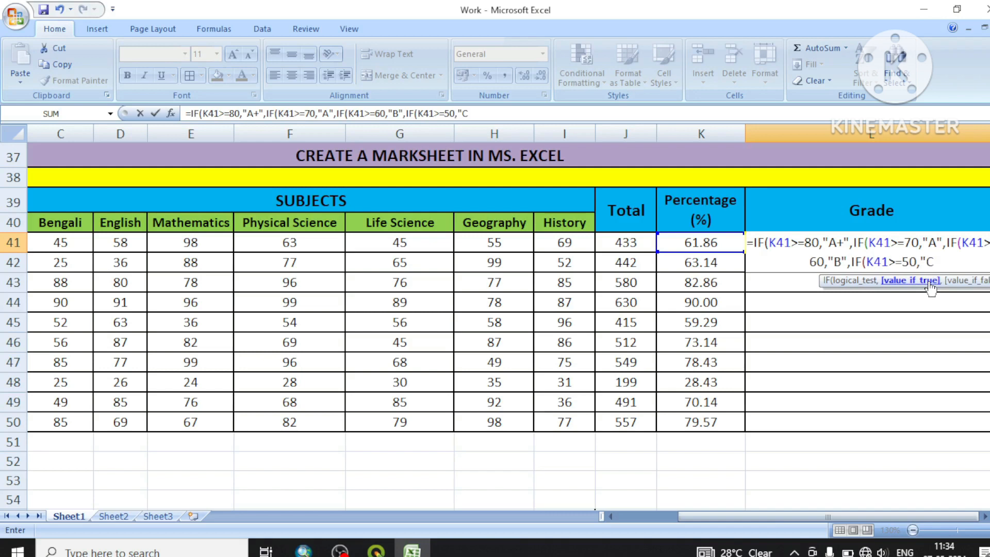
type("\",IF(")
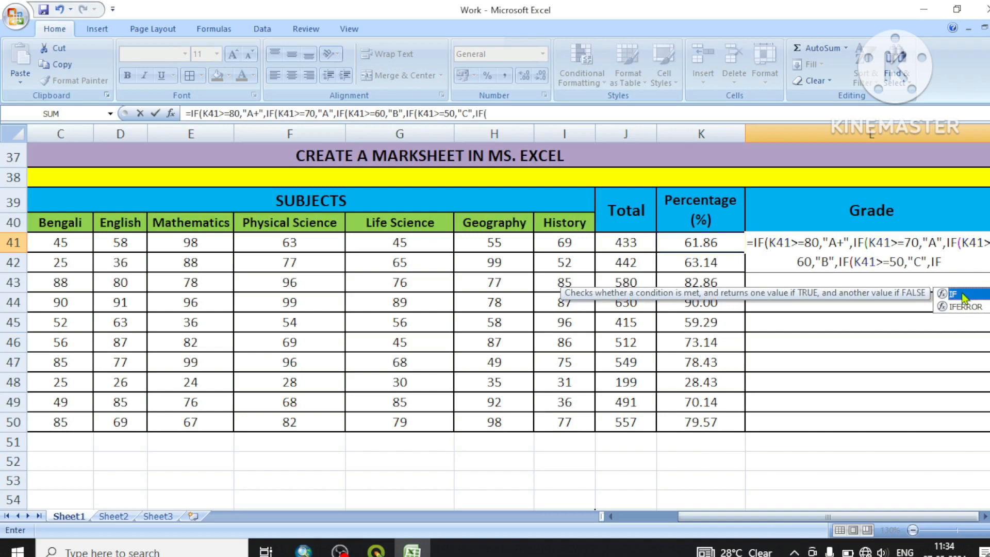
Extend the L41 grade formula with another nested condition, IF(K41>=40,"D", as the value if false of the "C" test
double_click(961, 292)
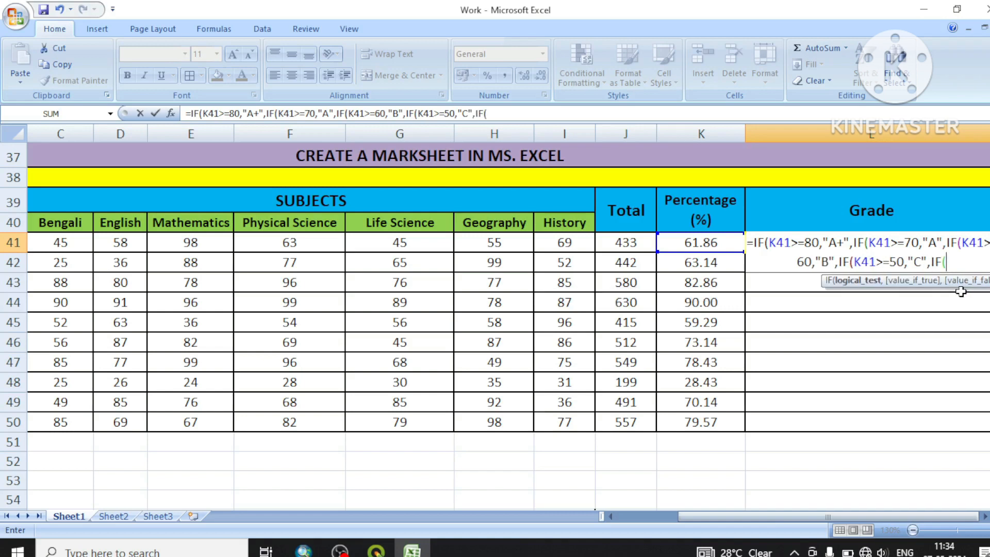
left_click(709, 243)
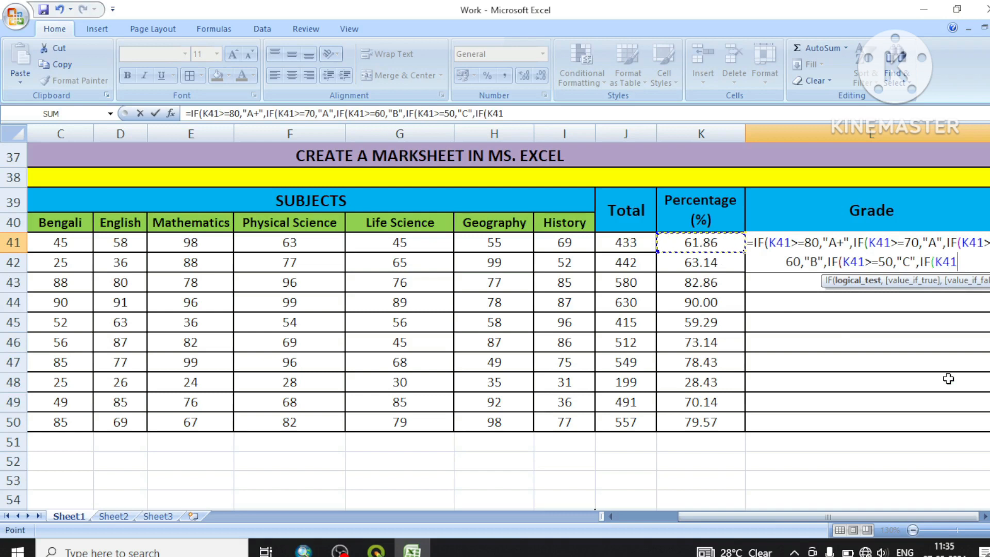
type(">")
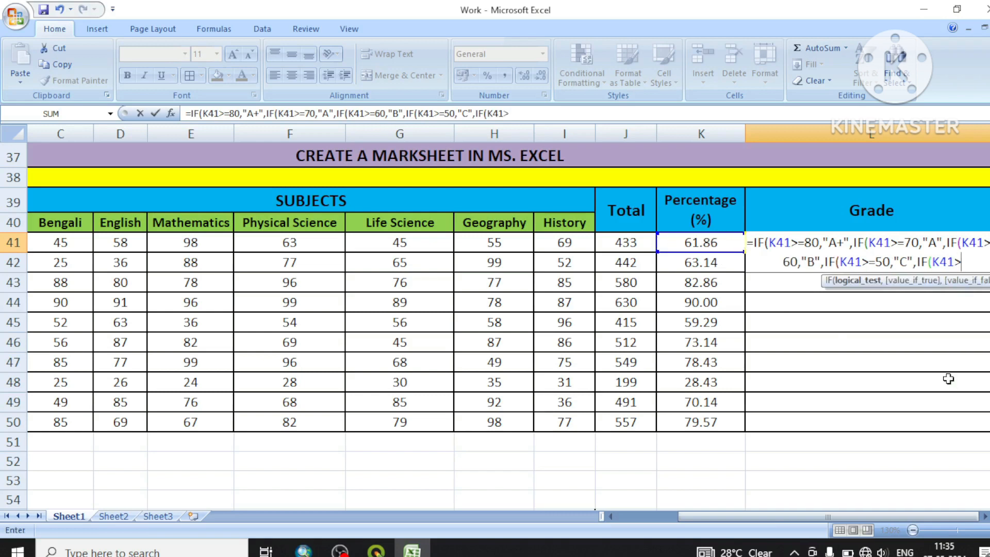
type("=40")
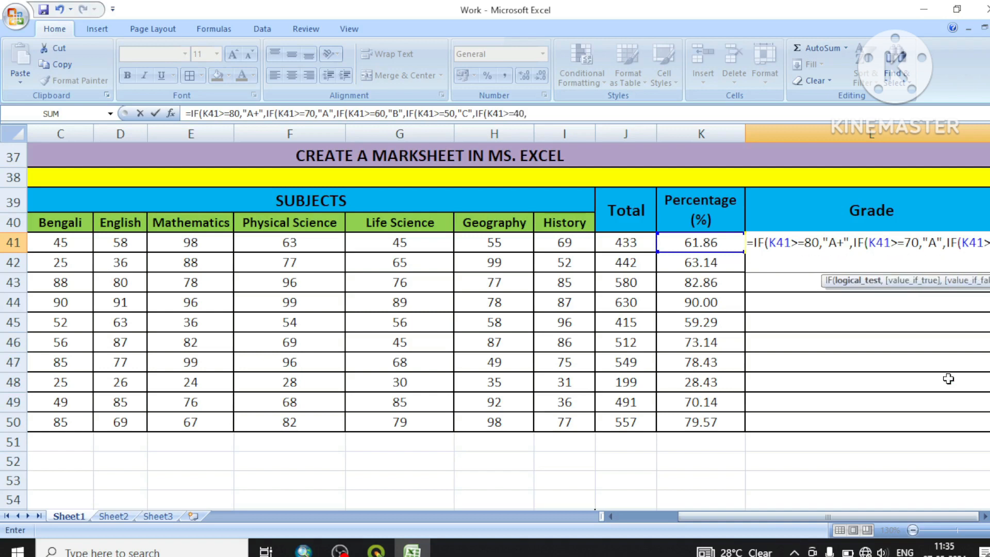
type(",\"")
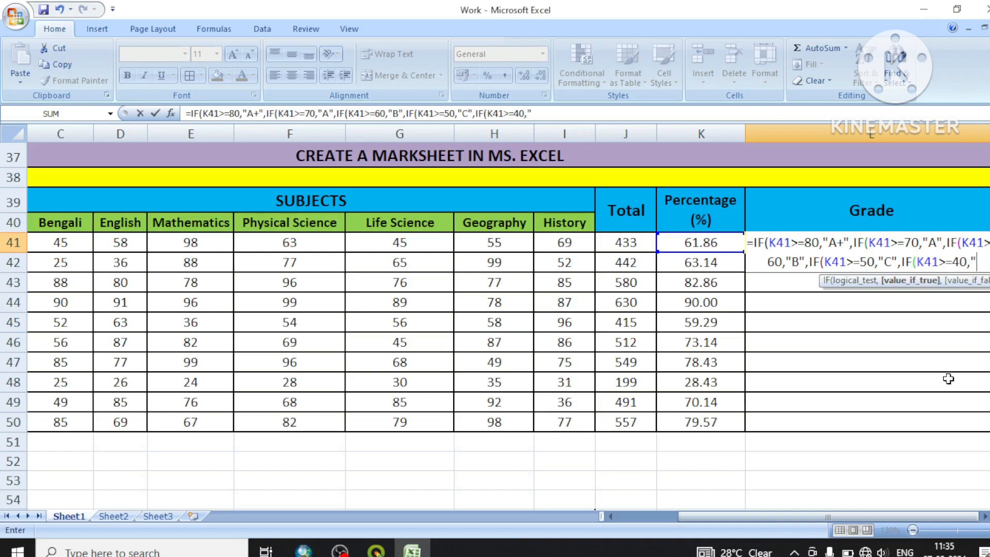
type("D")
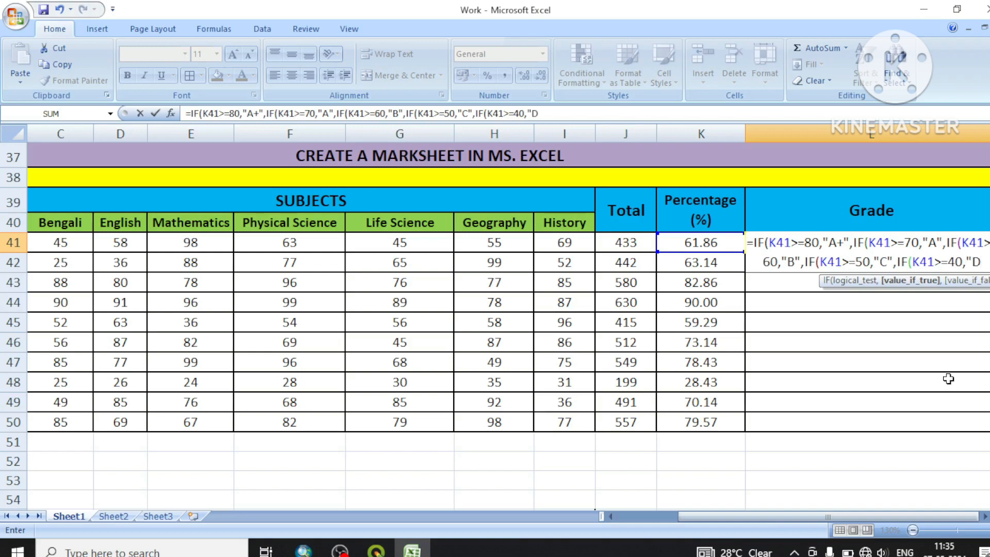
type("\"")
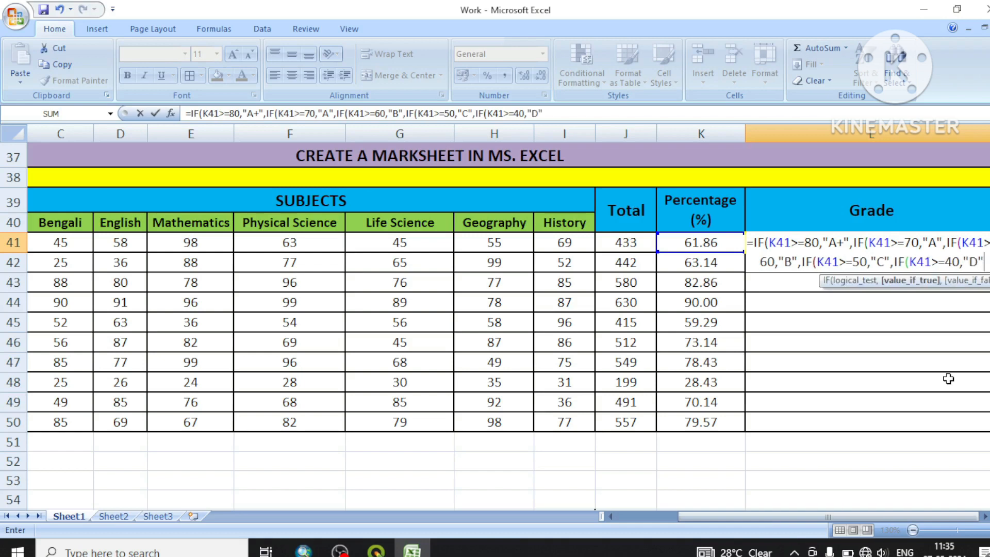
type(",")
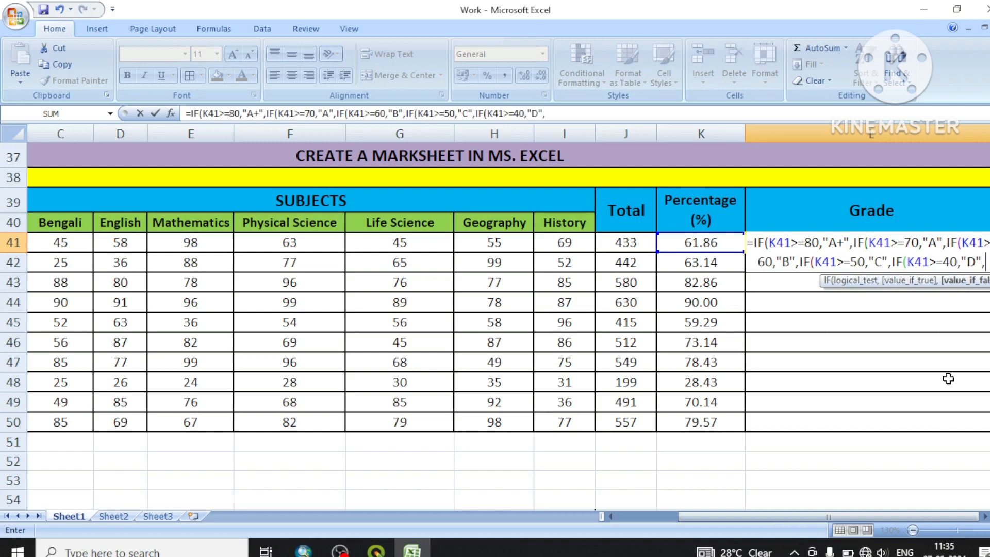
type("IF")
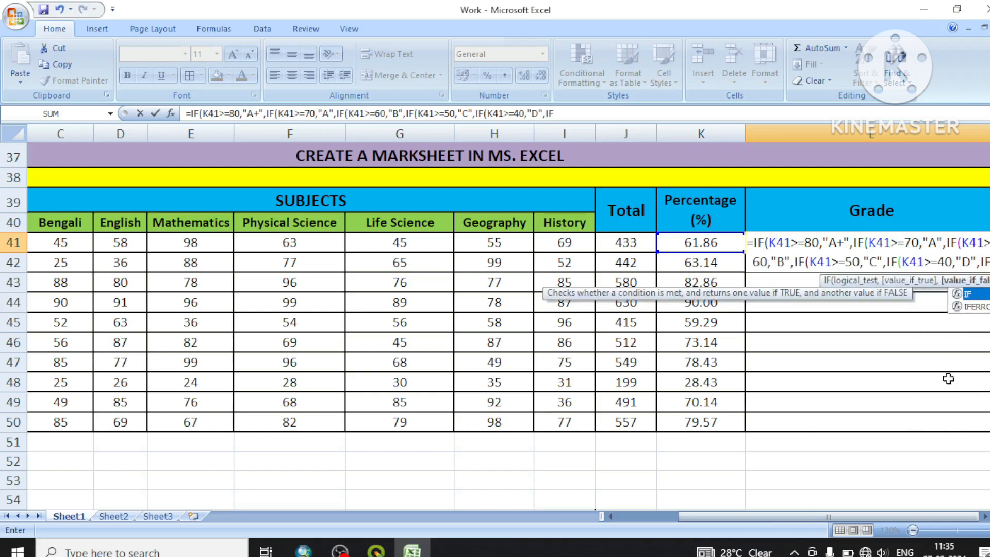
Add a final nested test to the L41 formula, IF(K41<=39, and start its text result with an opening quotation mark
double_click(974, 292)
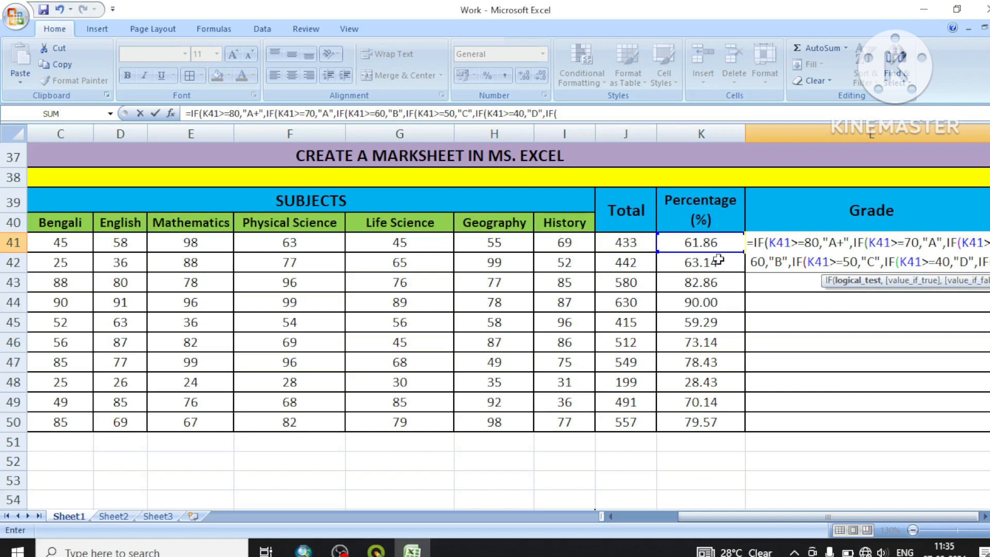
left_click(707, 247)
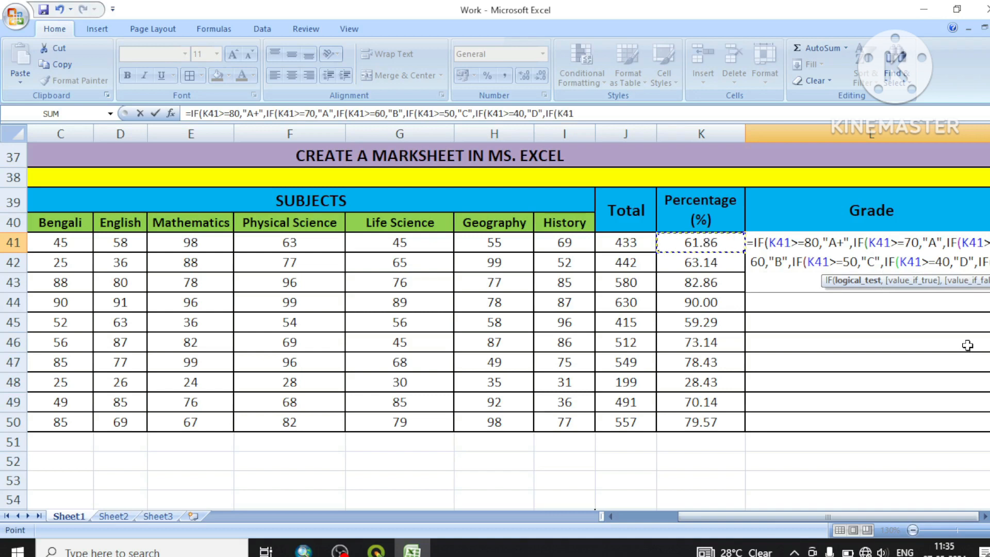
type("<")
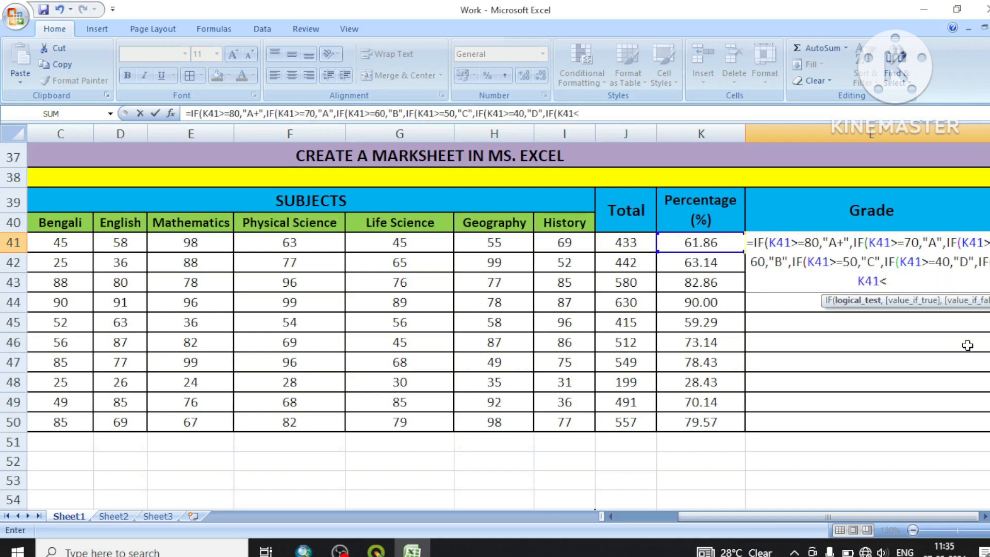
type("=39,\"")
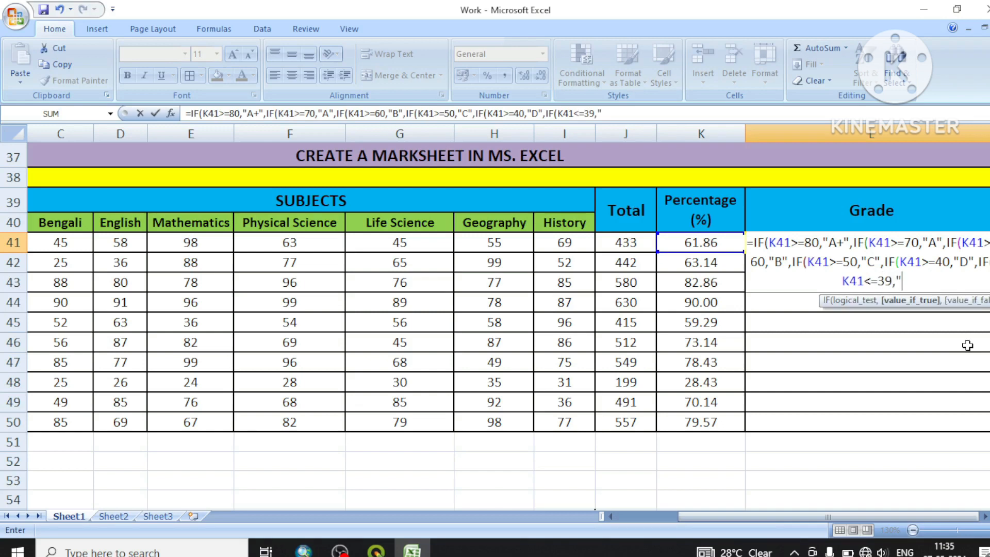
type("F")
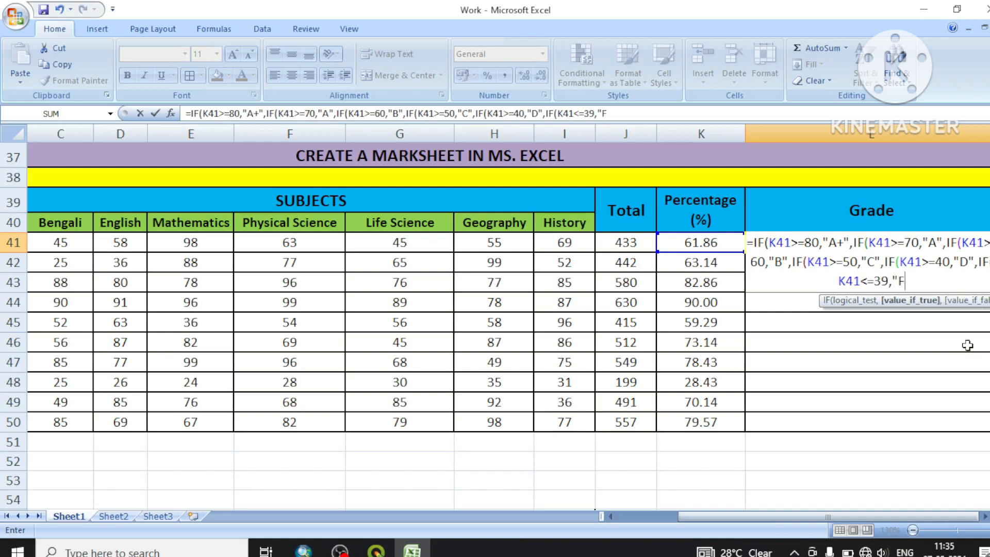
type("ail")
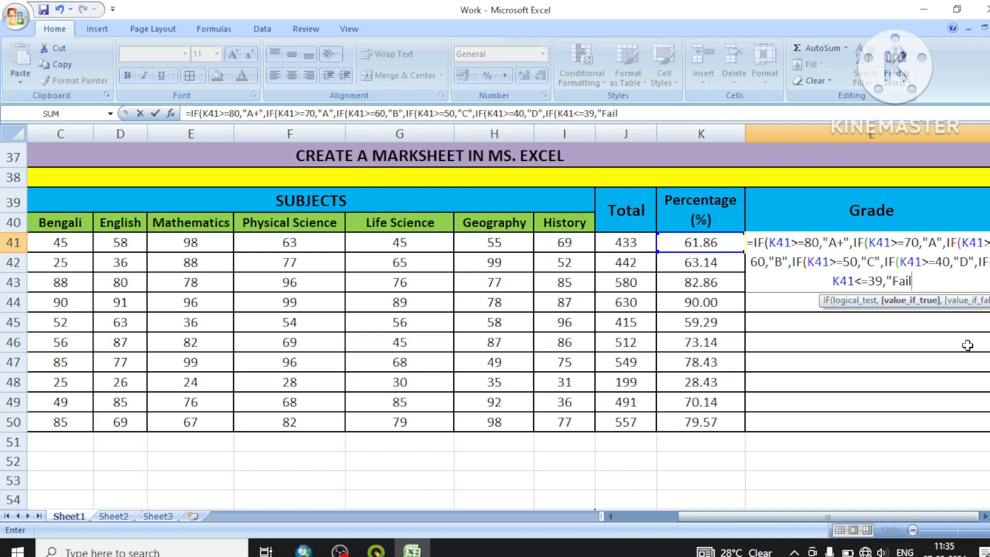
key("BackSpace")
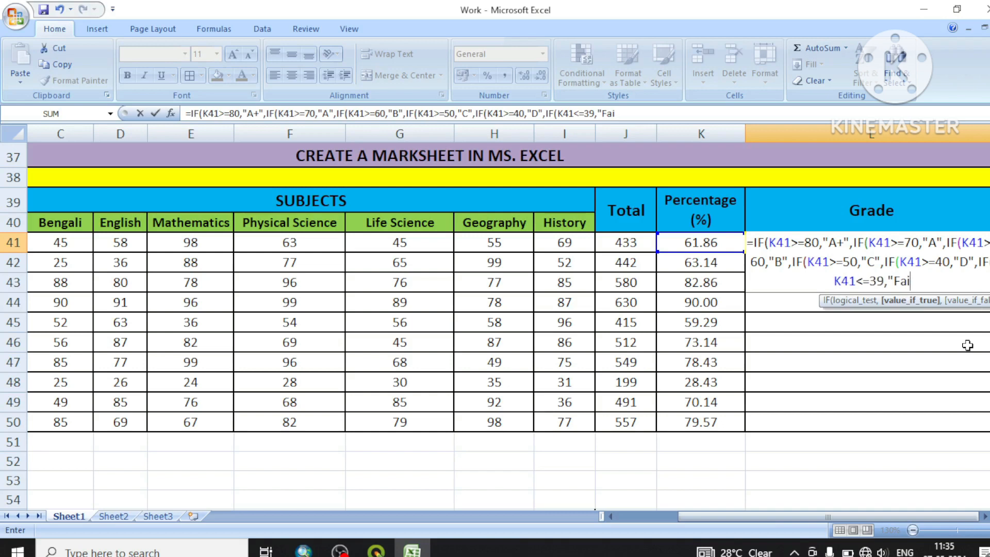
key("BackSpace")
key("BackSpace")
key("BackSpace")
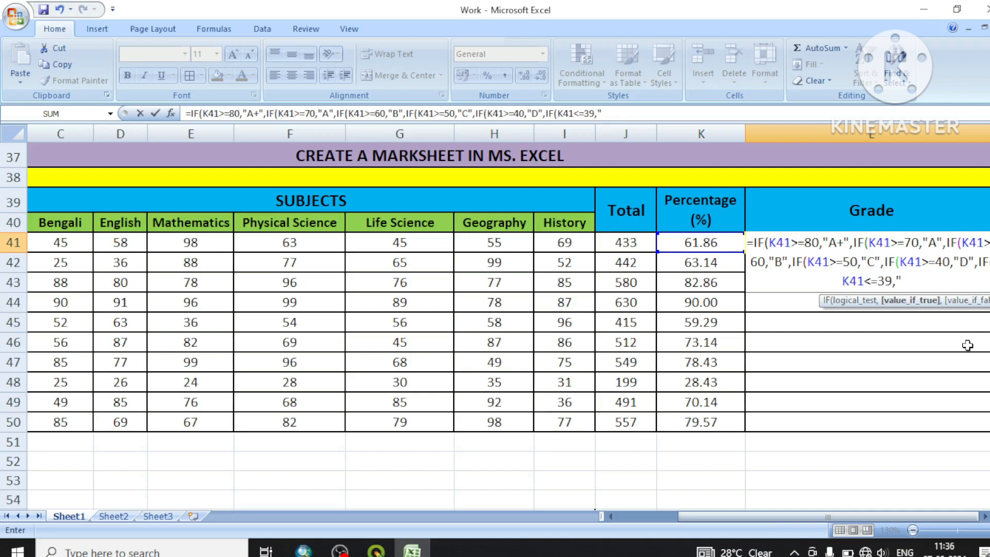
Enter "FAIL" in capitals as the result for K41<=39 and close the formula with six closing parentheses
type("F")
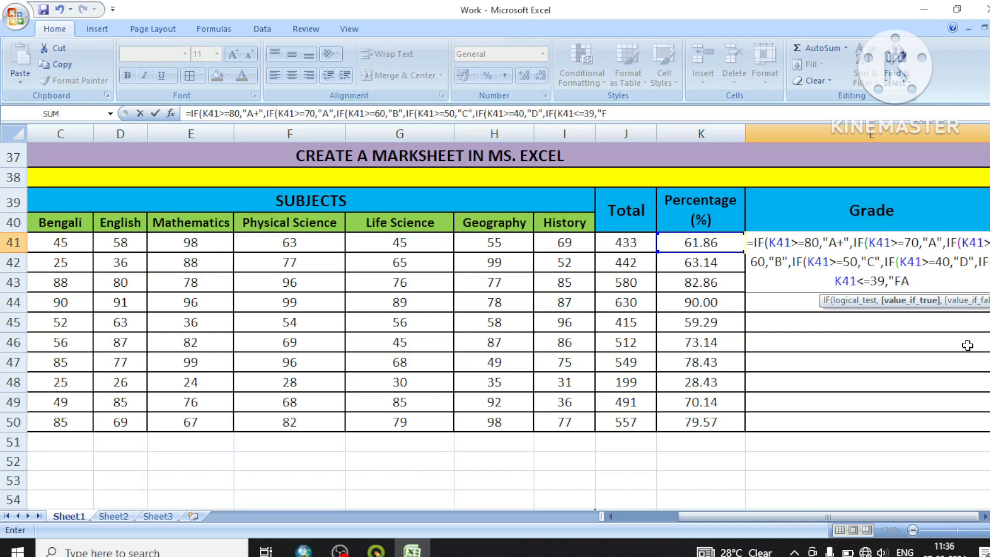
type("AIL")
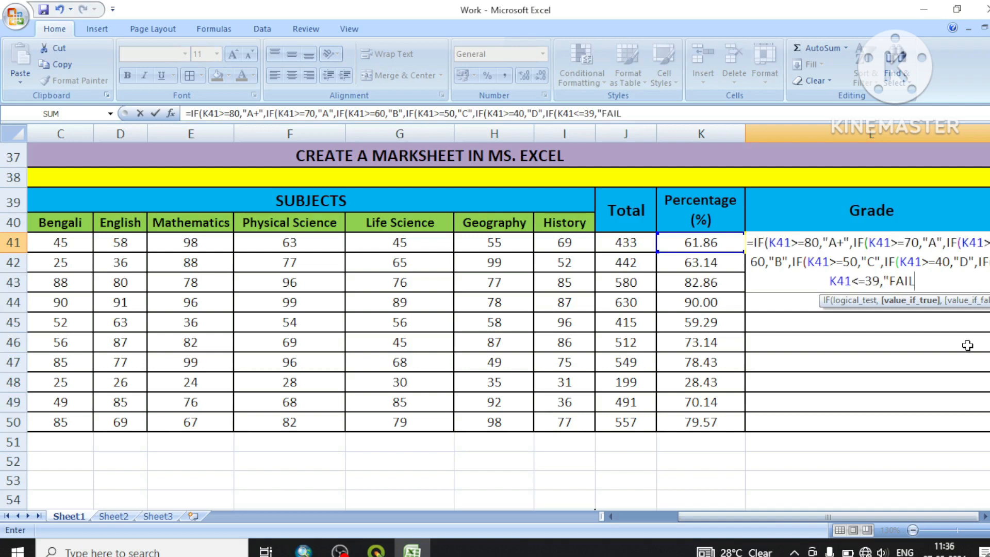
type("\"")
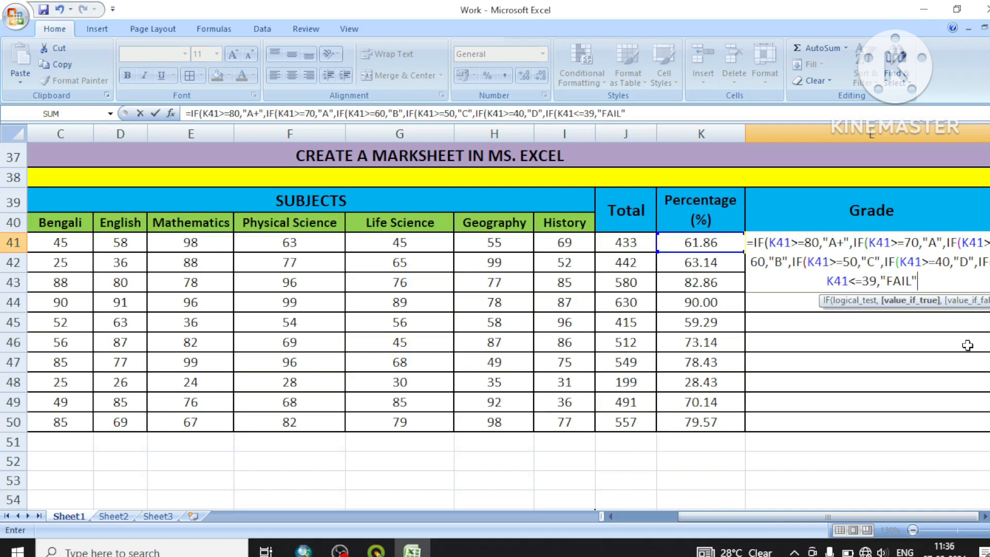
type(")")
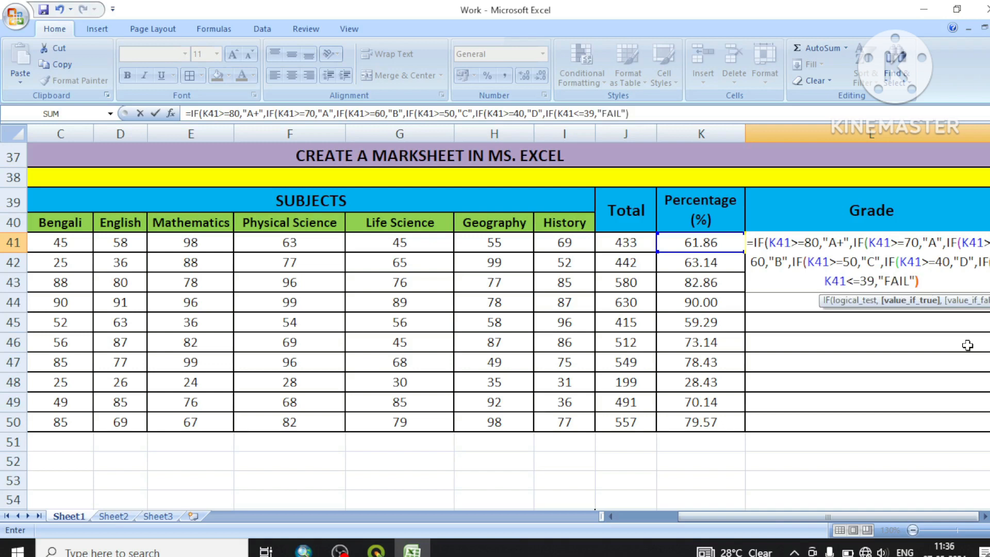
type(")")
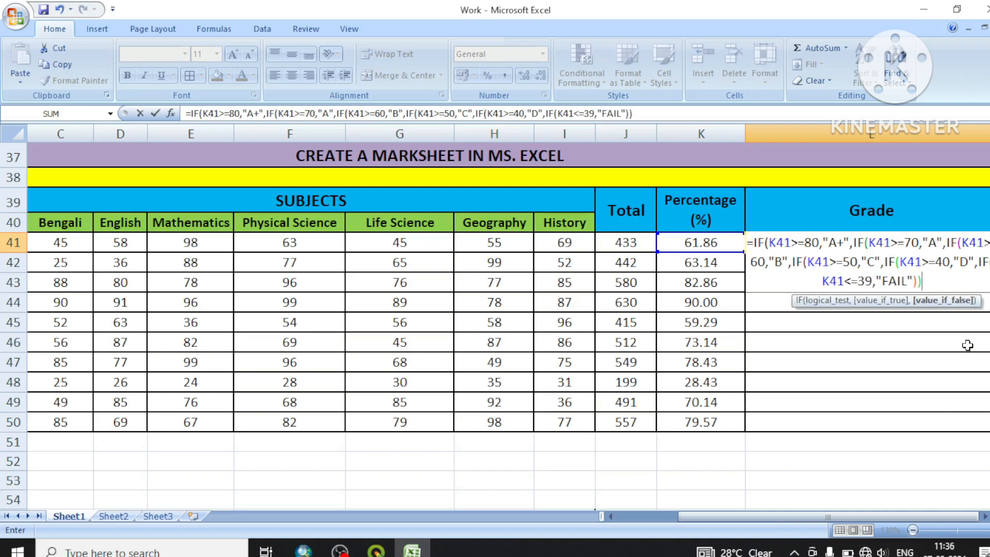
type(")")
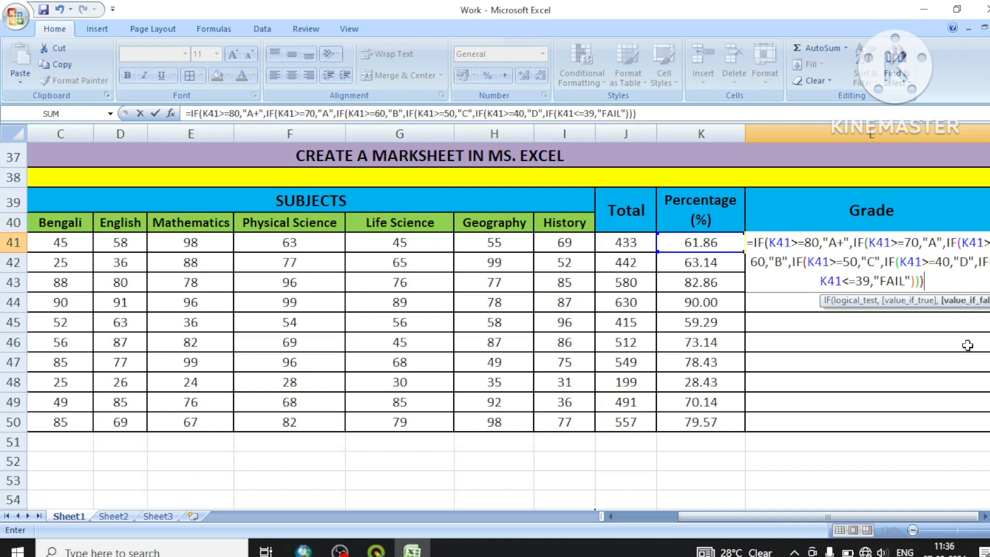
type(")")
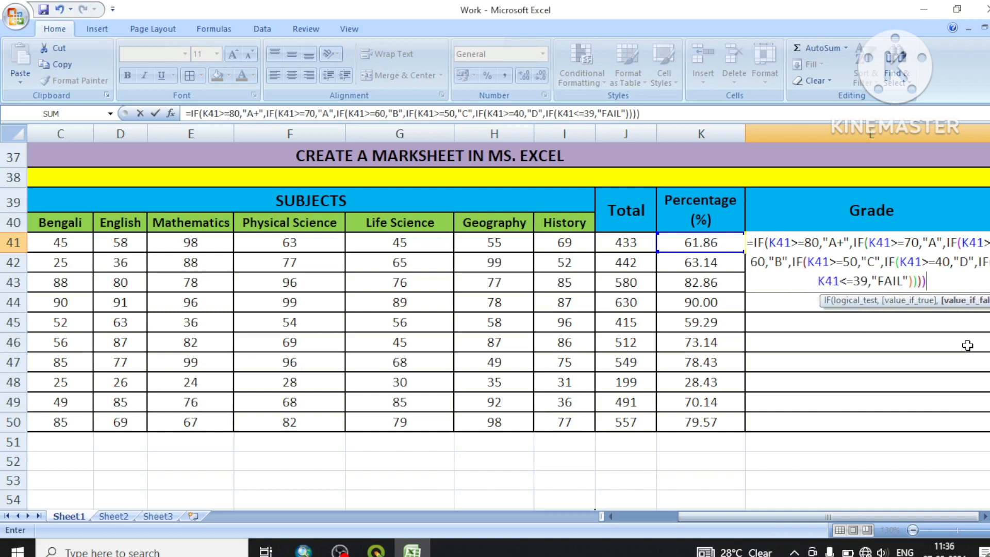
type(")")
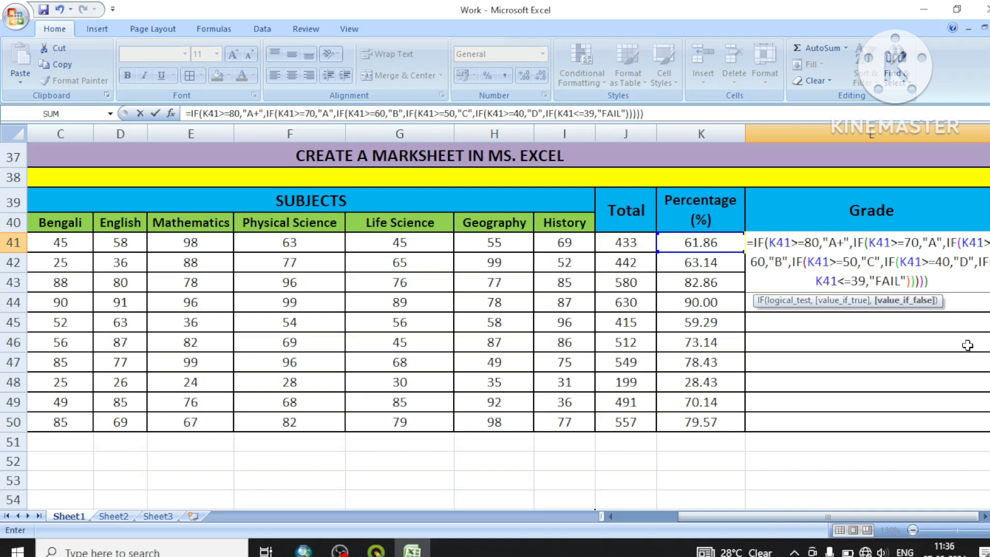
type(")")
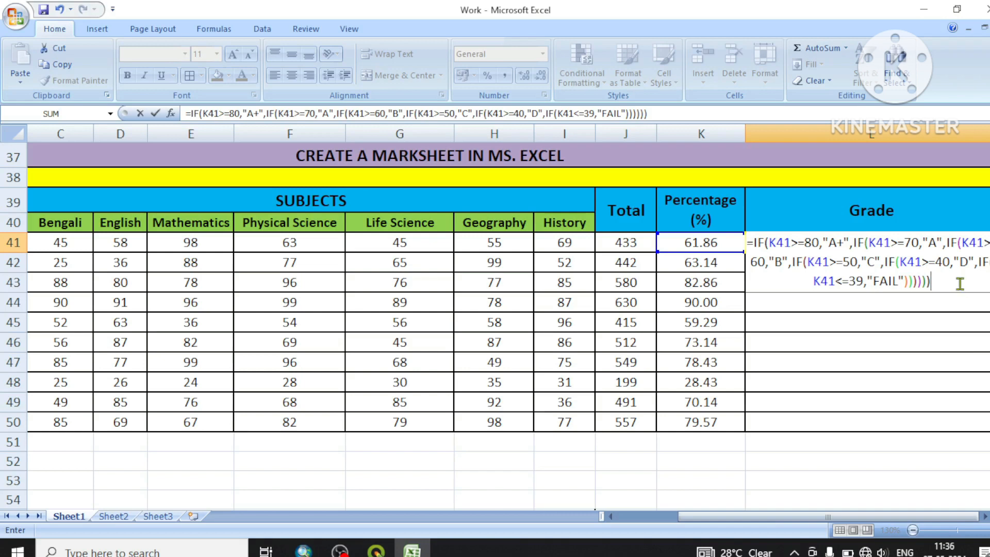
Copy the entire nested IF formula text from cell L41
left_click_drag(954, 280, 751, 240)
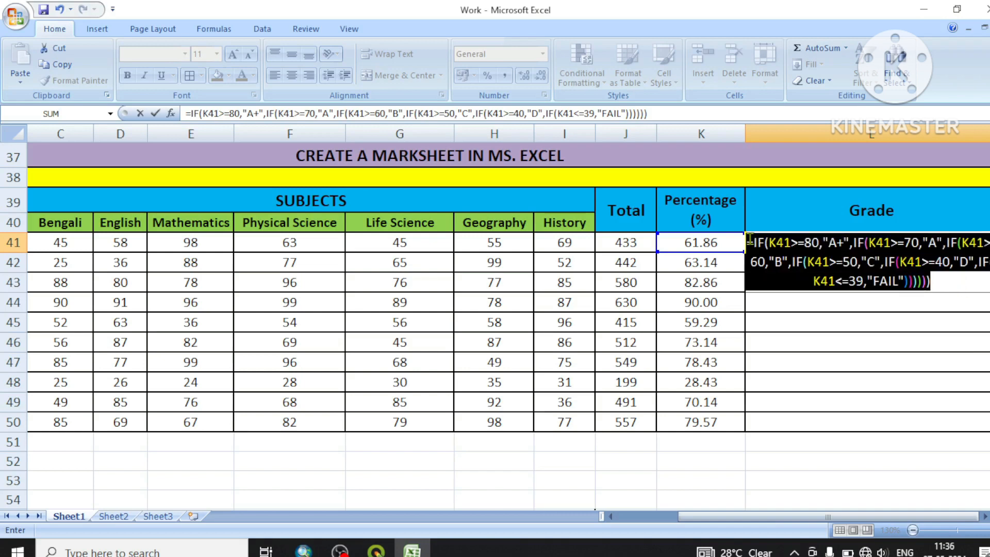
right_click(793, 255)
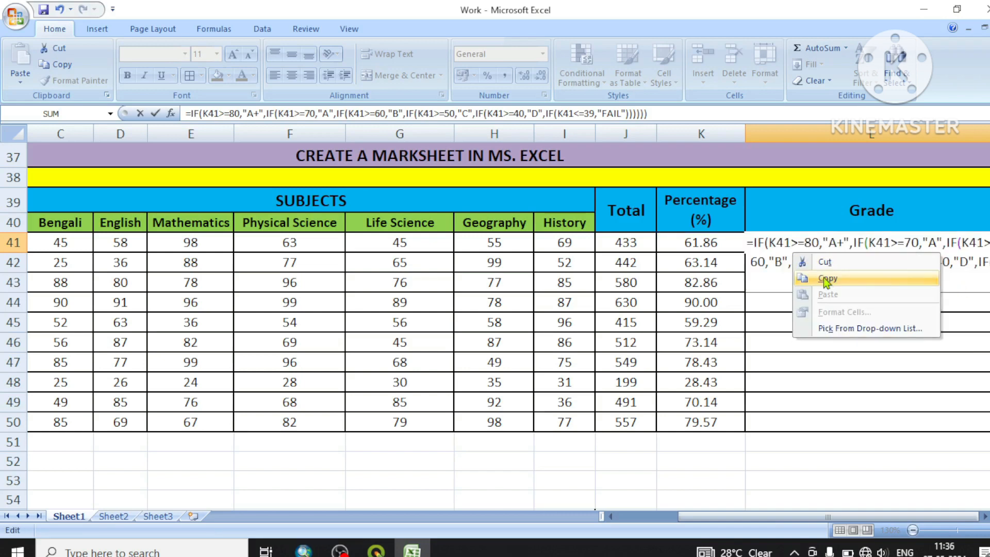
left_click(826, 279)
Commit the grade formula in L41 and narrow column L to roughly the width of the Grade heading
left_click(954, 287)
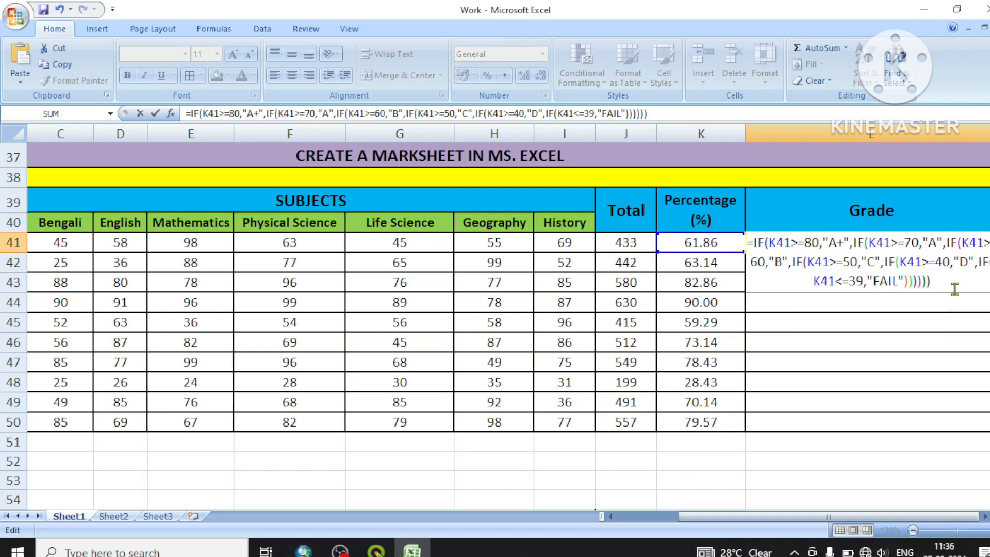
key("Return")
left_click(925, 244)
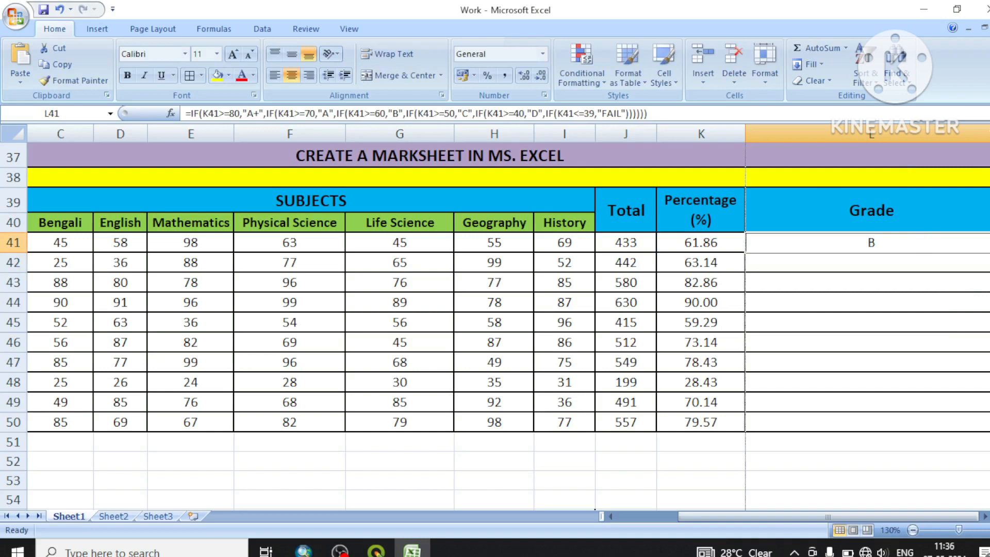
left_click_drag(987, 137, 803, 145)
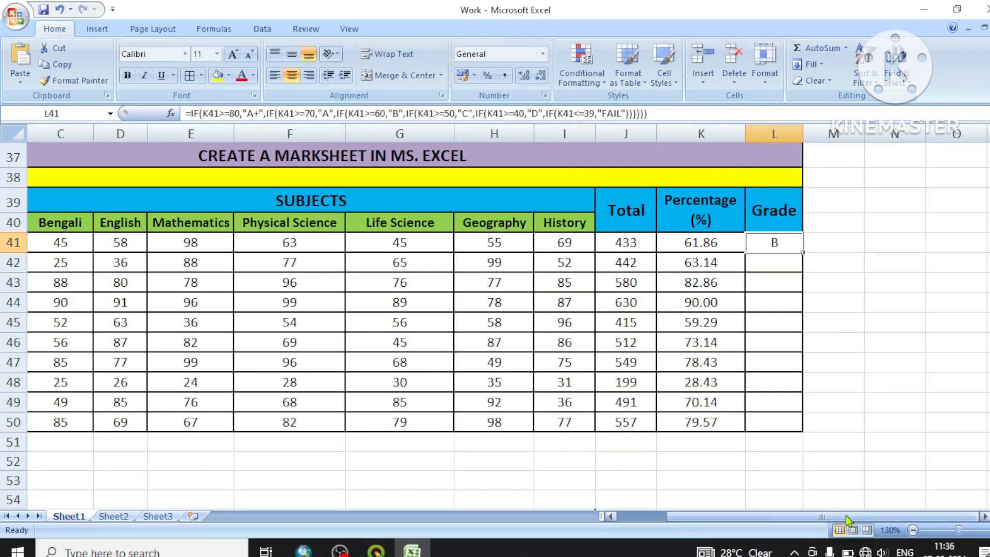
Fill the grade formula from L41 down to L50 for all ten students, ending with the range deselected
left_click_drag(845, 516, 802, 521)
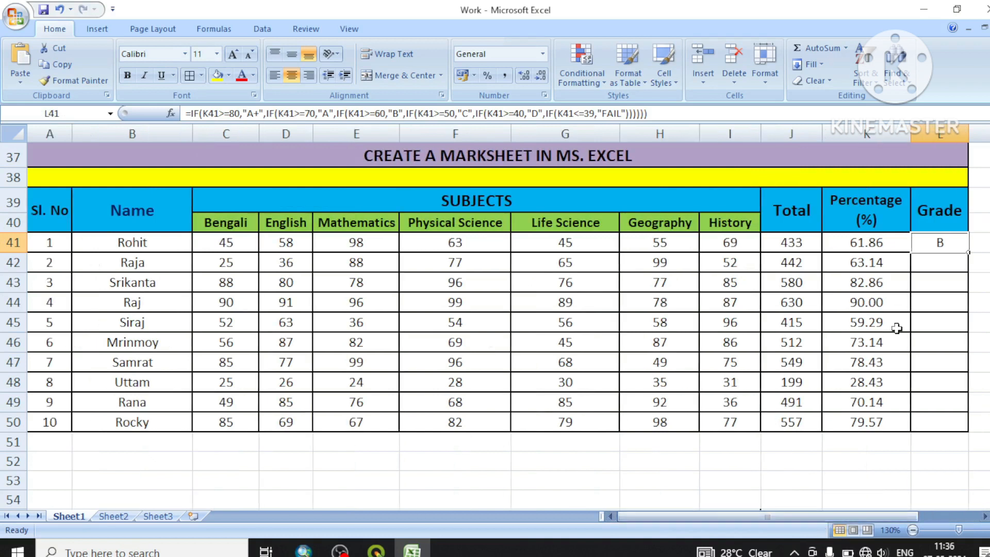
left_click(948, 441)
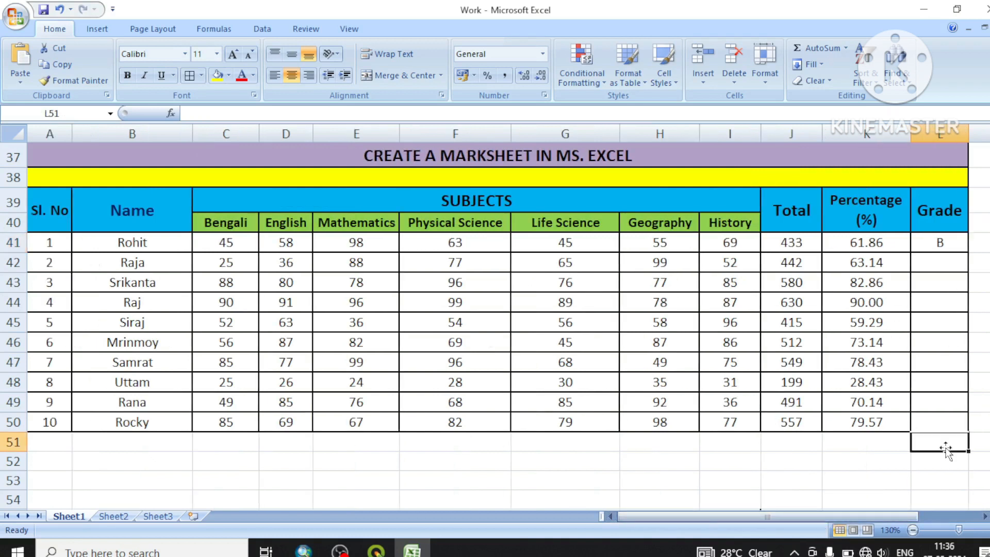
left_click(945, 245)
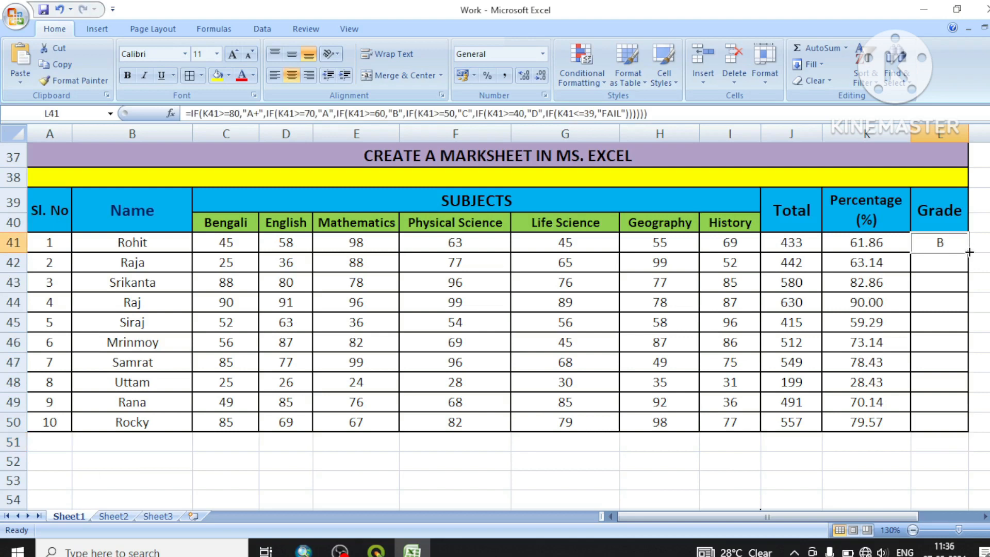
left_click_drag(969, 252, 969, 430)
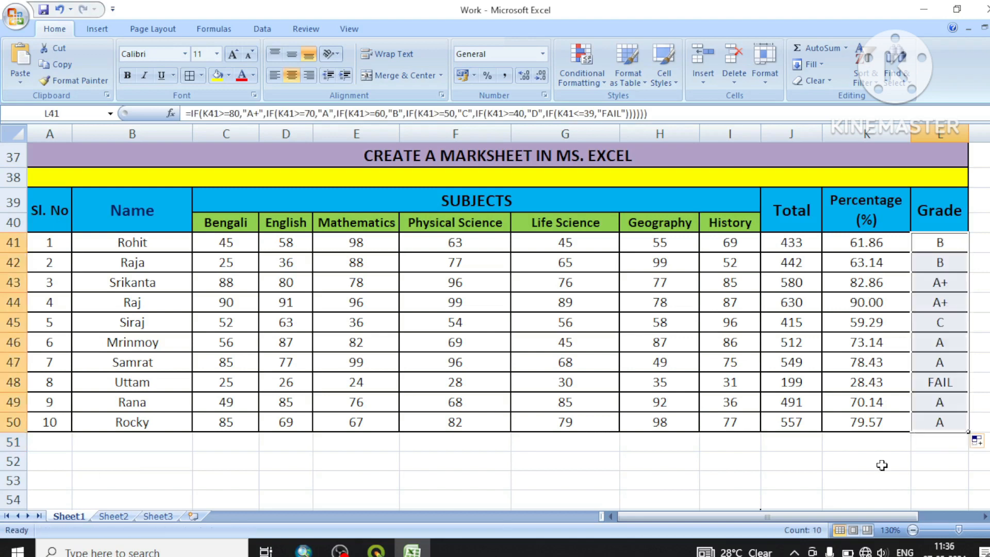
left_click(837, 458)
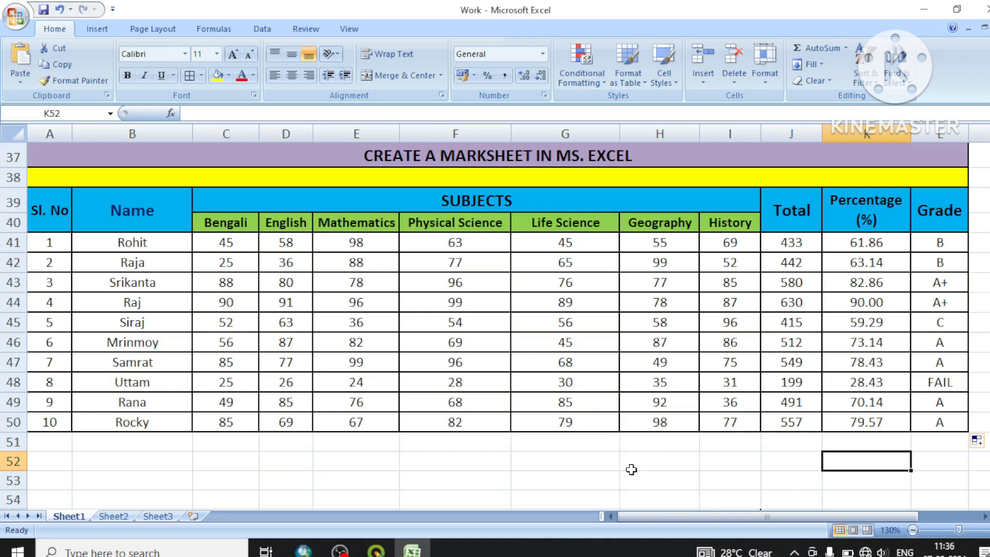
left_click(631, 469)
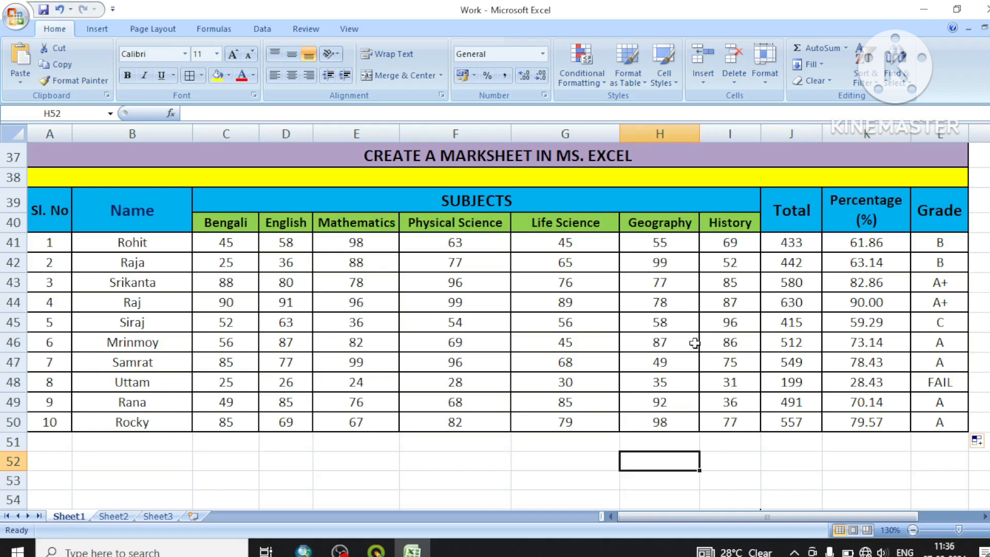
mouse_move(340, 550)
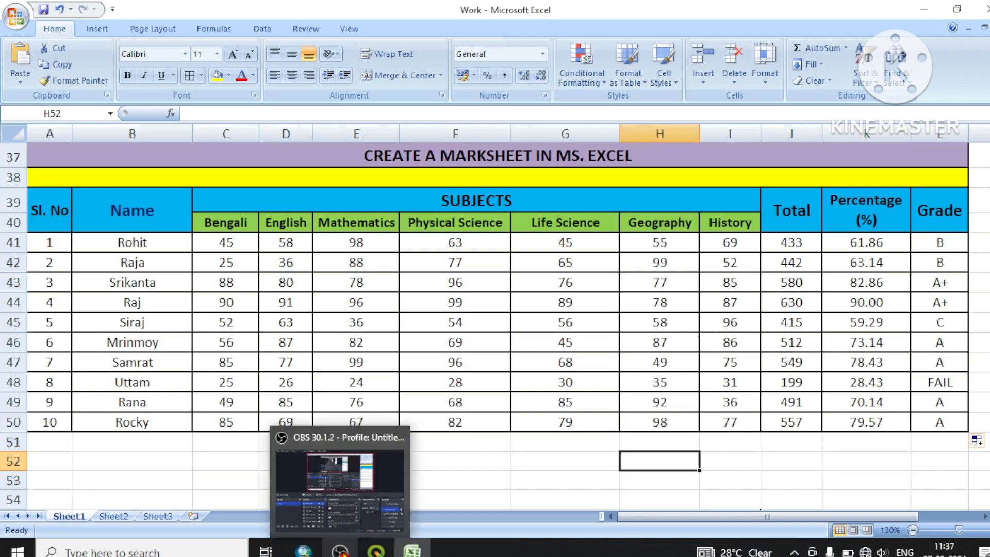